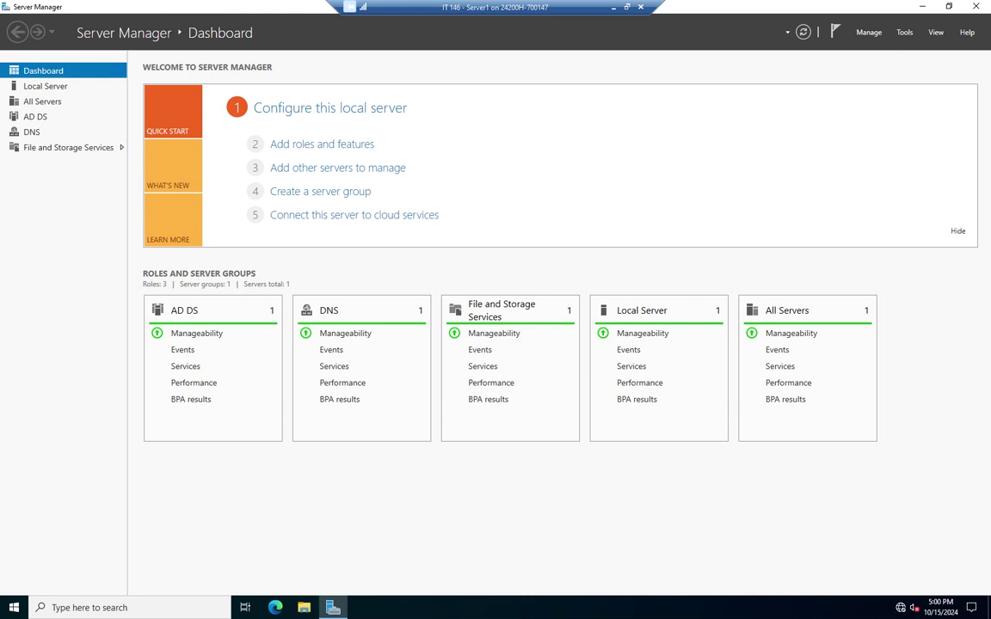
Launch Group Policy Management from Server Manager's Tools menu
{"action": "left_click", "coordinate": [904, 32]}
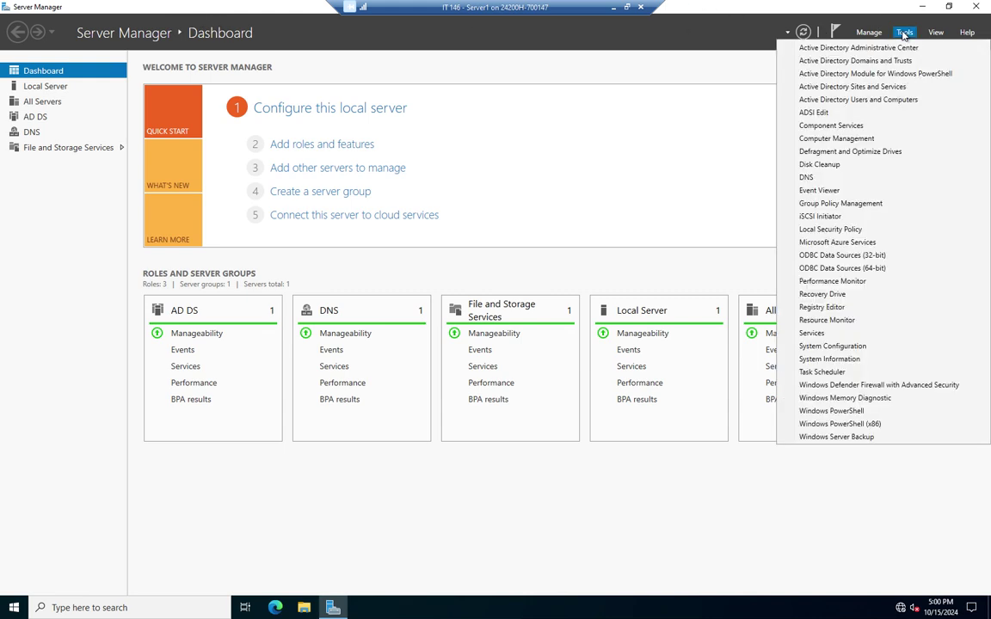
{"action": "left_click", "coordinate": [804, 203]}
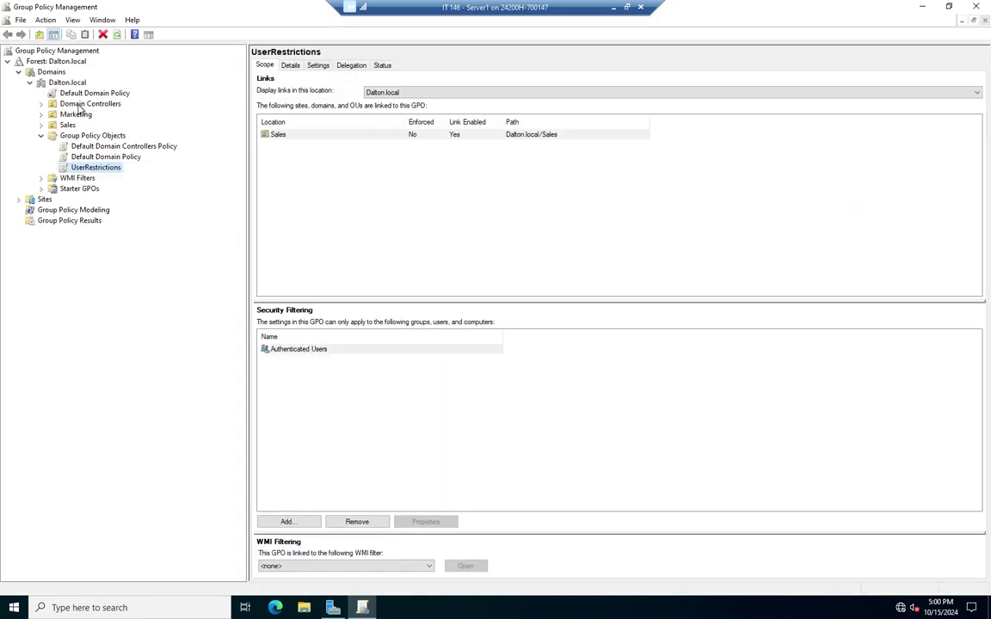
Expand Domain Controllers and the Sales OU, then select the Group Policy Modeling node
{"action": "left_click", "coordinate": [40, 104]}
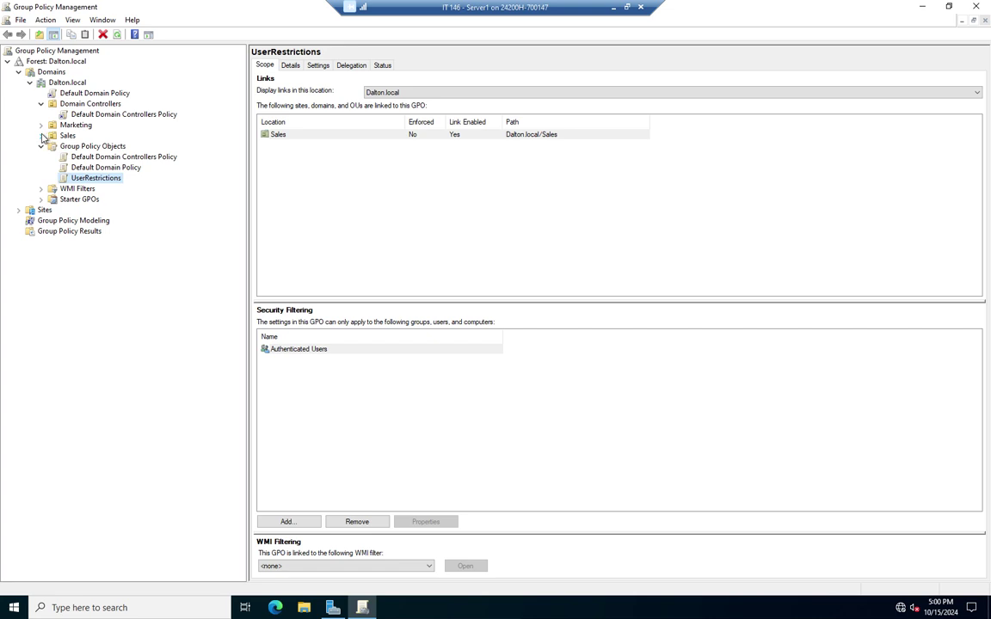
{"action": "left_click", "coordinate": [41, 136]}
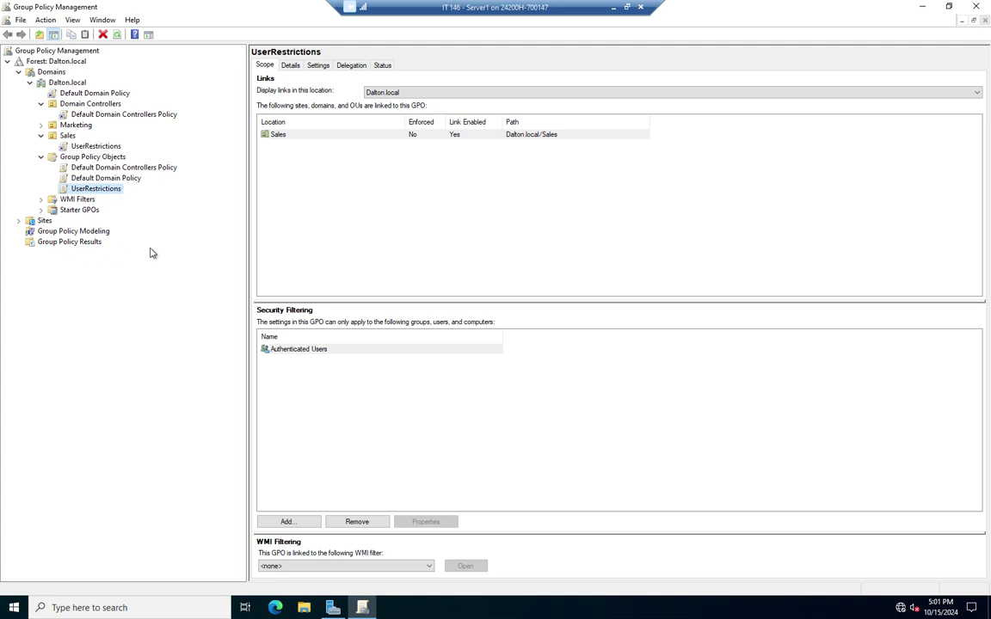
{"action": "left_click", "coordinate": [82, 231]}
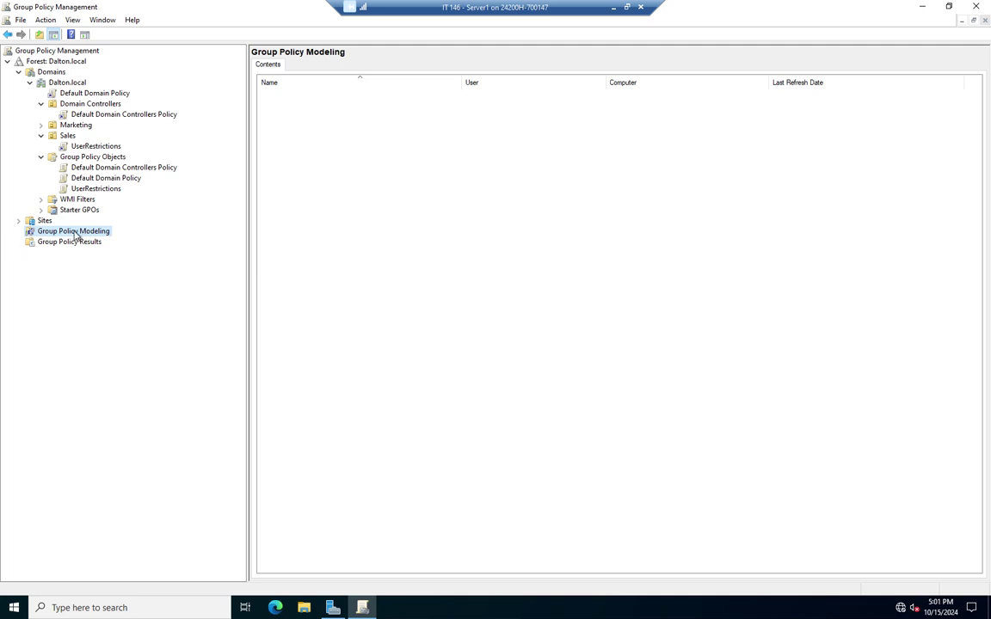
Launch the Group Policy Modeling Wizard from the Group Policy Modeling node's context menu
{"action": "right_click", "coordinate": [75, 234]}
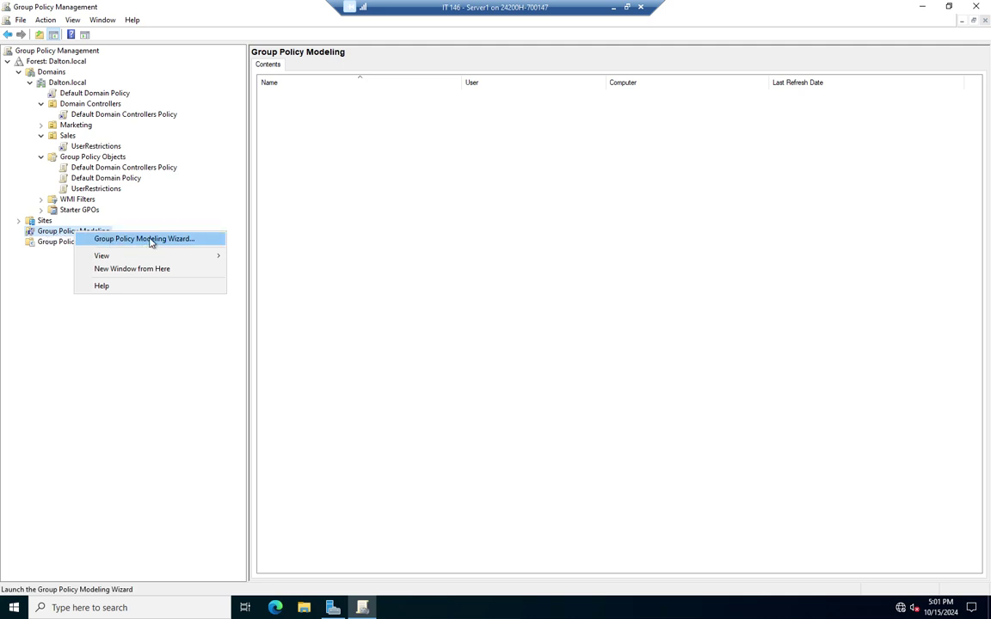
{"action": "left_click", "coordinate": [71, 229]}
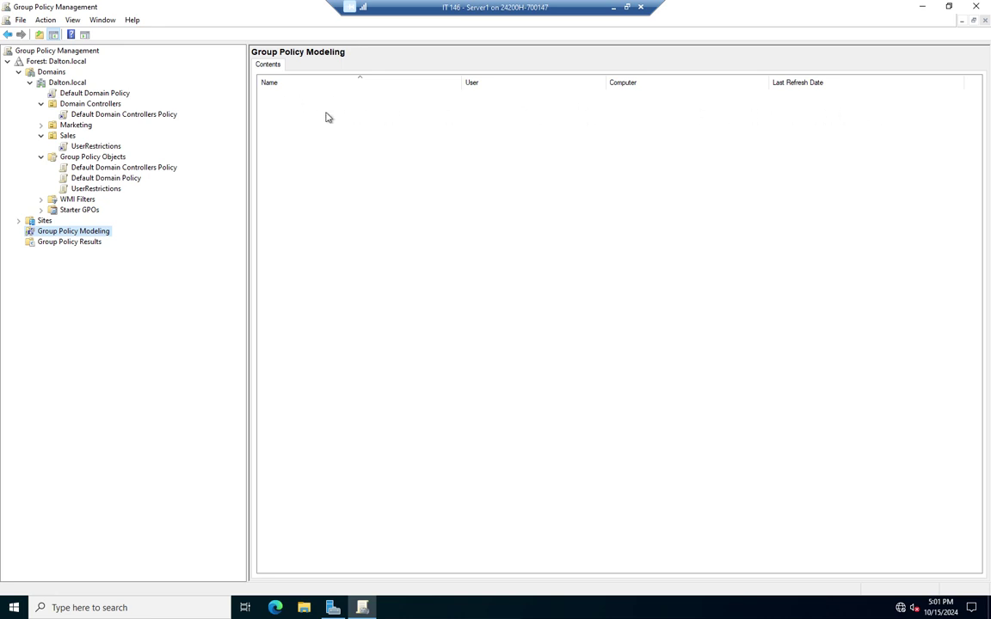
{"action": "right_click", "coordinate": [66, 234]}
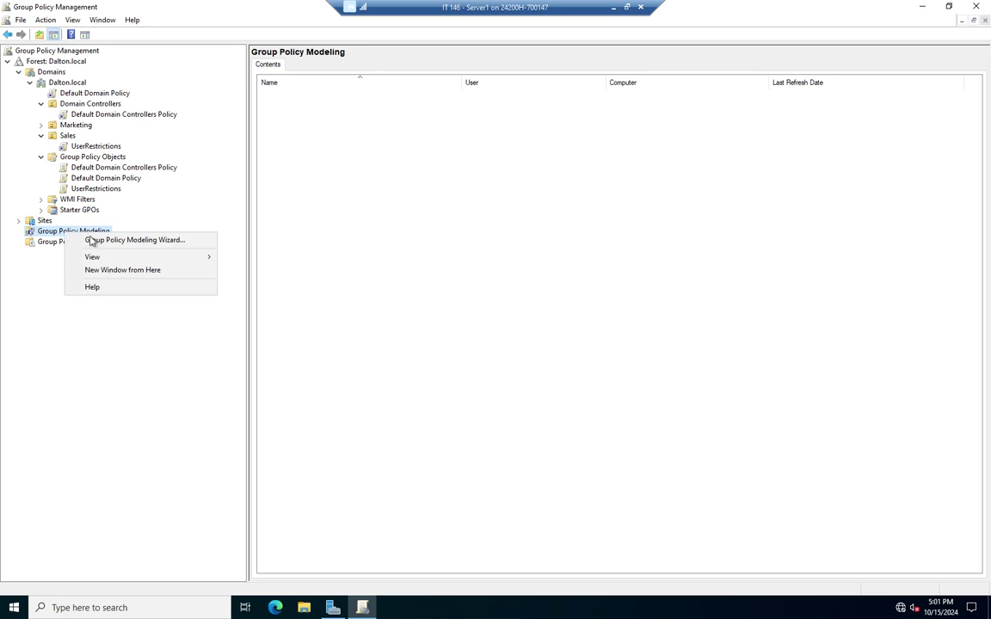
{"action": "left_click", "coordinate": [116, 239]}
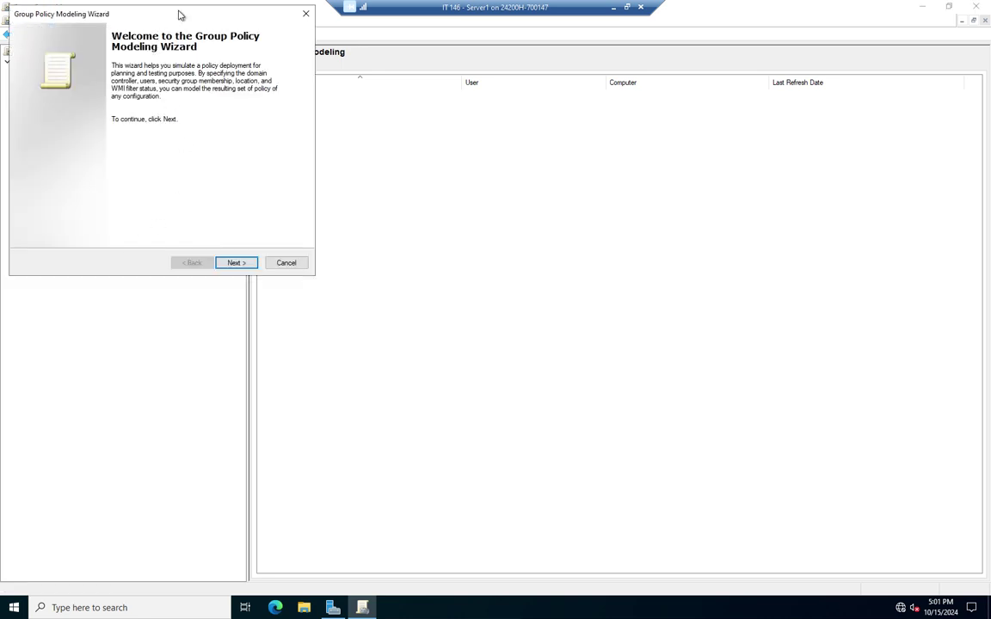
Pass the welcome page and keep 'Any available domain controller' for the simulation
{"action": "left_click", "coordinate": [412, 347]}
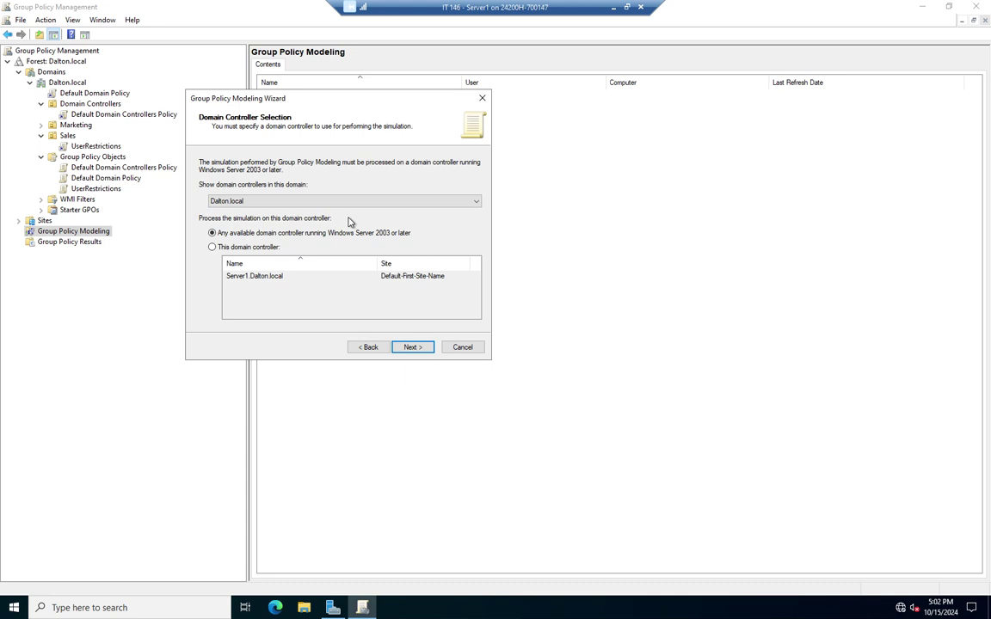
{"action": "left_click", "coordinate": [214, 246]}
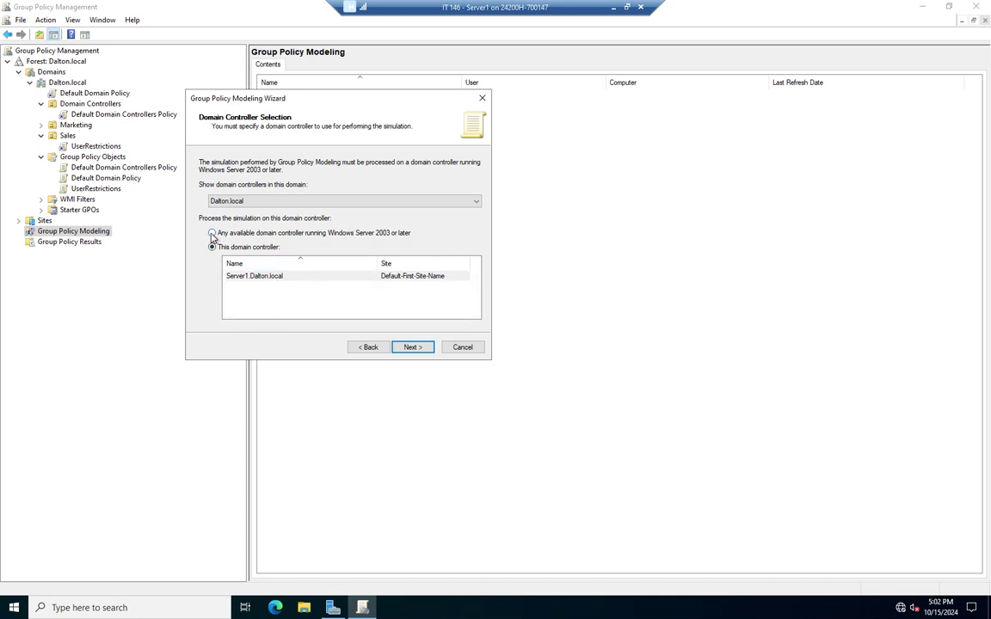
{"action": "left_click", "coordinate": [211, 233]}
{"action": "left_click", "coordinate": [414, 348]}
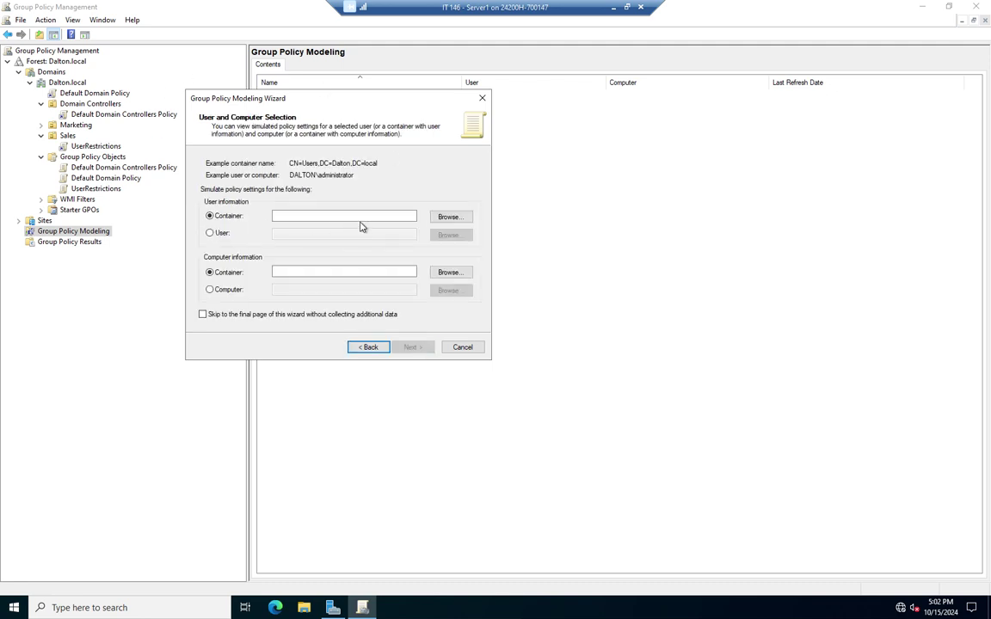
Choose single-user modeling, try a user name that isn't found, then switch to Server Manager
{"action": "left_click", "coordinate": [215, 235]}
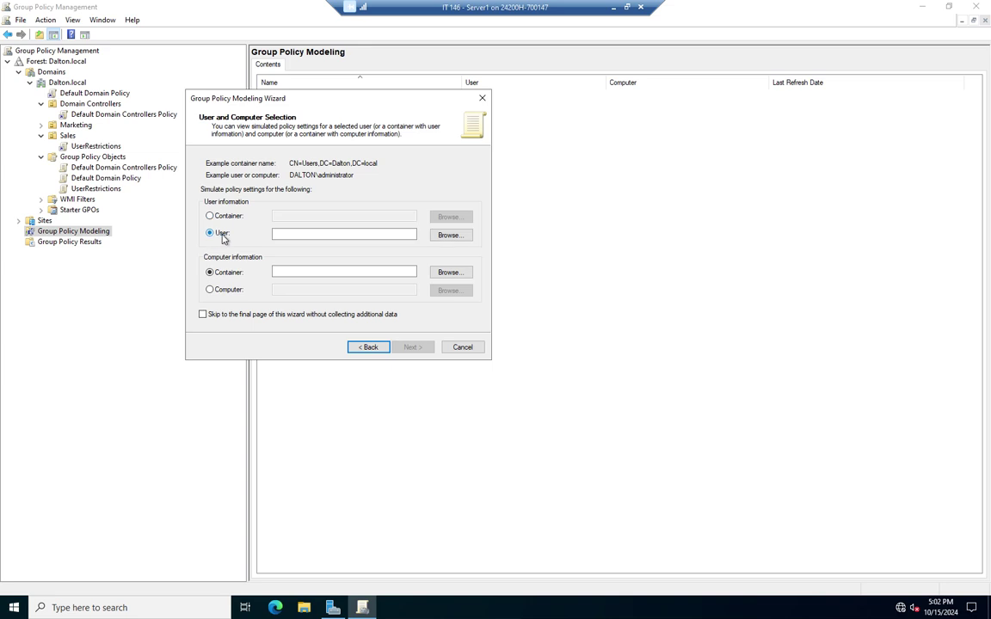
{"action": "left_click", "coordinate": [448, 238]}
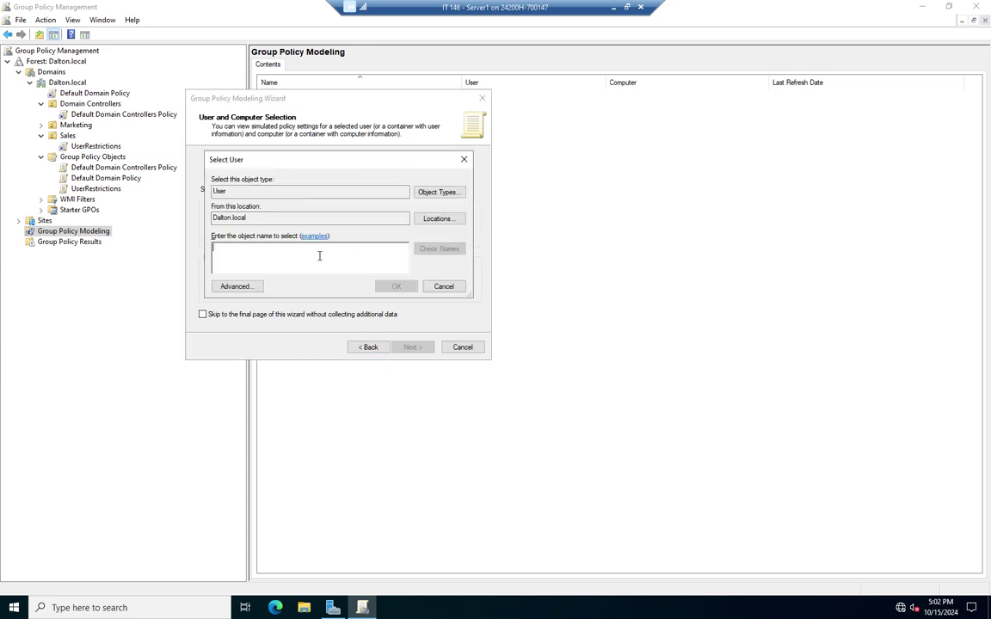
{"action": "type", "text": "sa"}
{"action": "key", "text": "BackSpace"}
{"action": "key", "text": "BackSpace"}
{"action": "type", "text": "soc"}
{"action": "key", "text": "BackSpace"}
{"action": "key", "text": "BackSpace"}
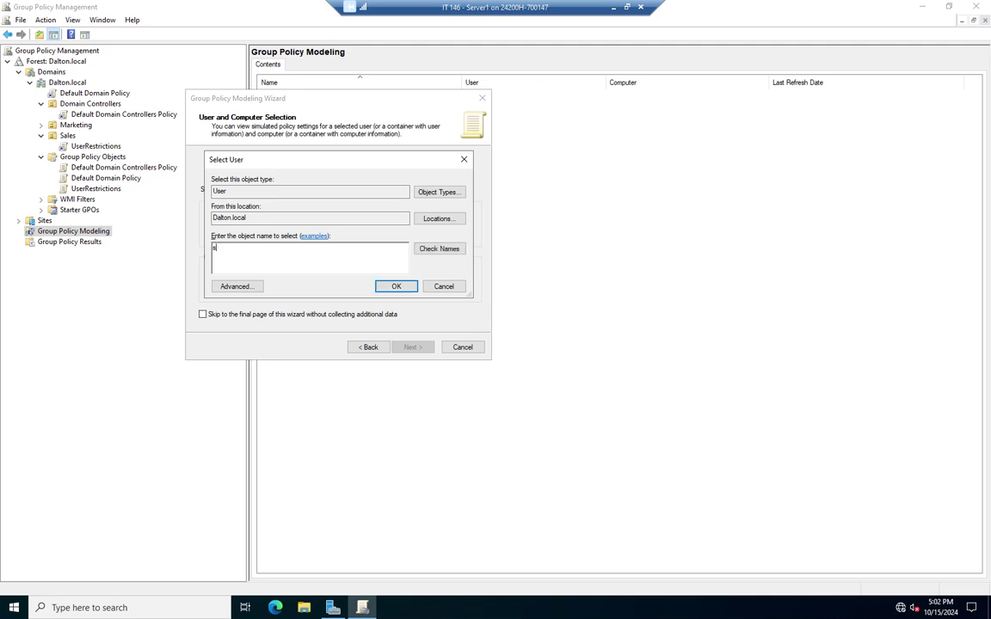
{"action": "type", "text": "cott"}
{"action": "left_click", "coordinate": [426, 250]}
{"action": "left_click", "coordinate": [323, 254]}
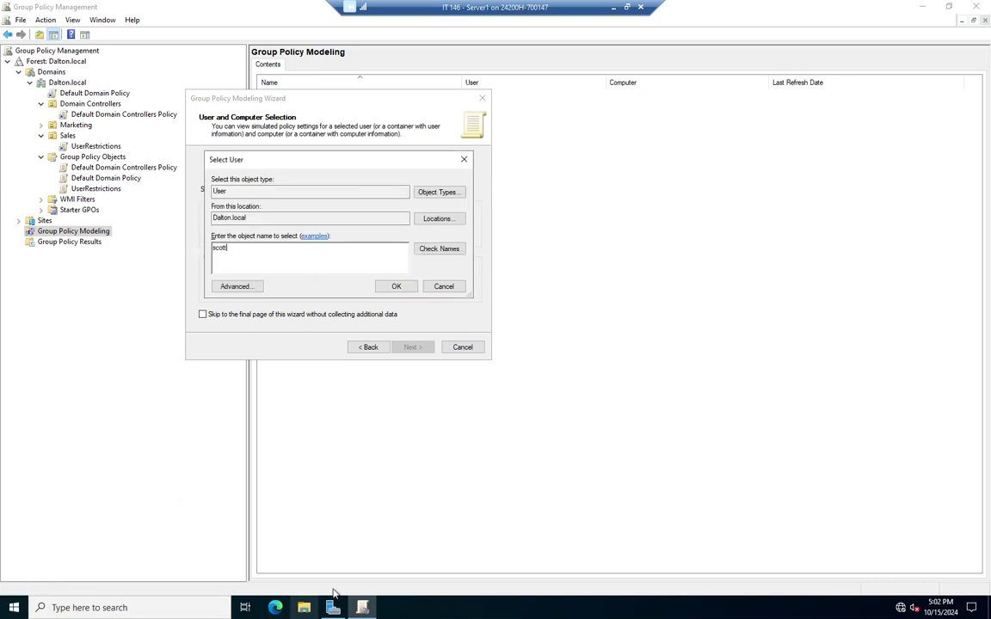
{"action": "mouse_move", "coordinate": [337, 610]}
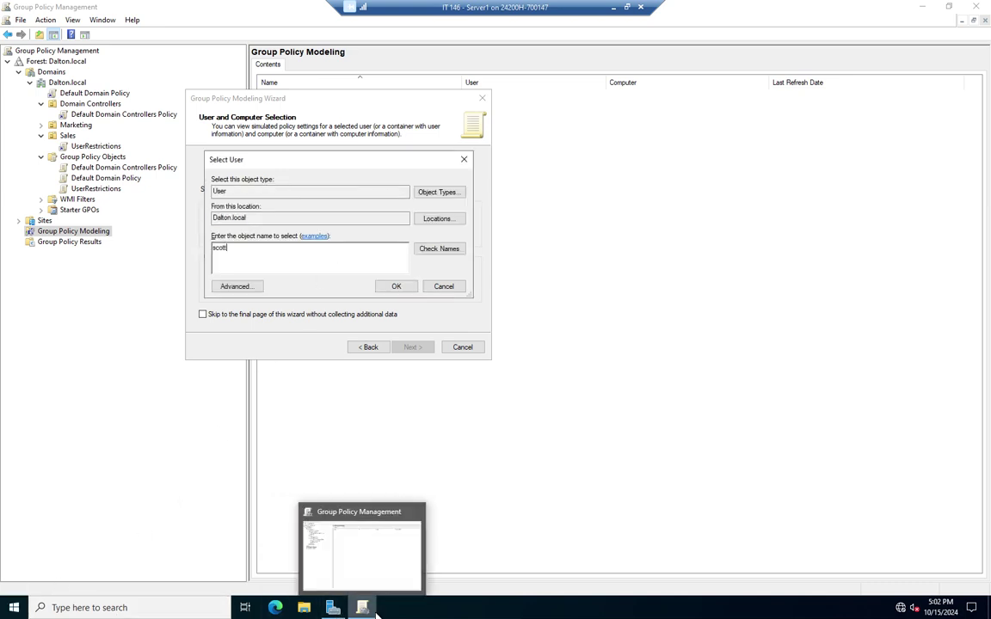
{"action": "left_click", "coordinate": [333, 607]}
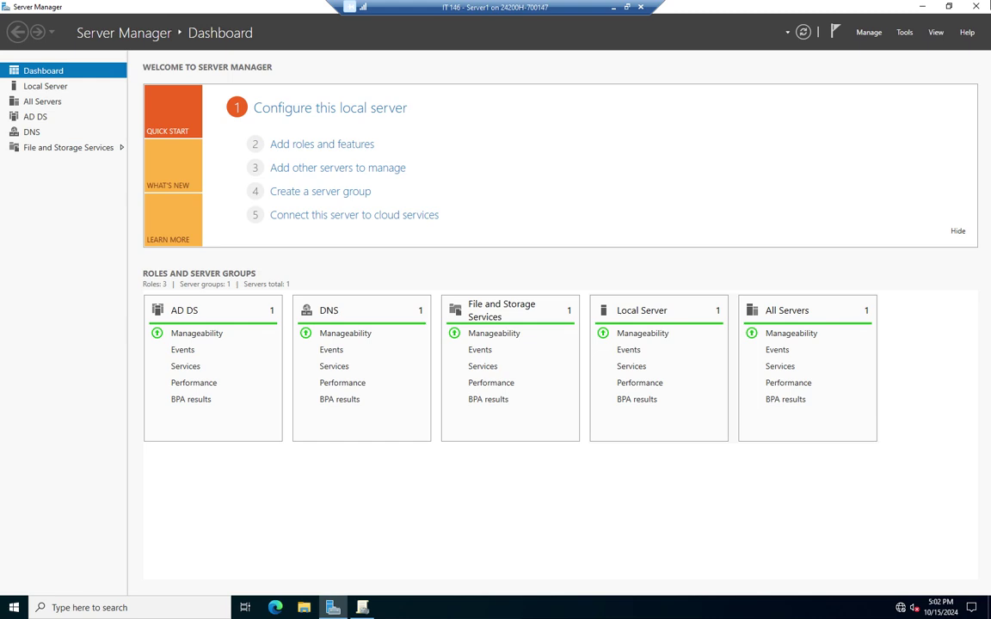
Check the Sales OU's user accounts in Active Directory Users and Computers, then return to the wizard
{"action": "left_click", "coordinate": [903, 31]}
{"action": "left_click", "coordinate": [858, 100]}
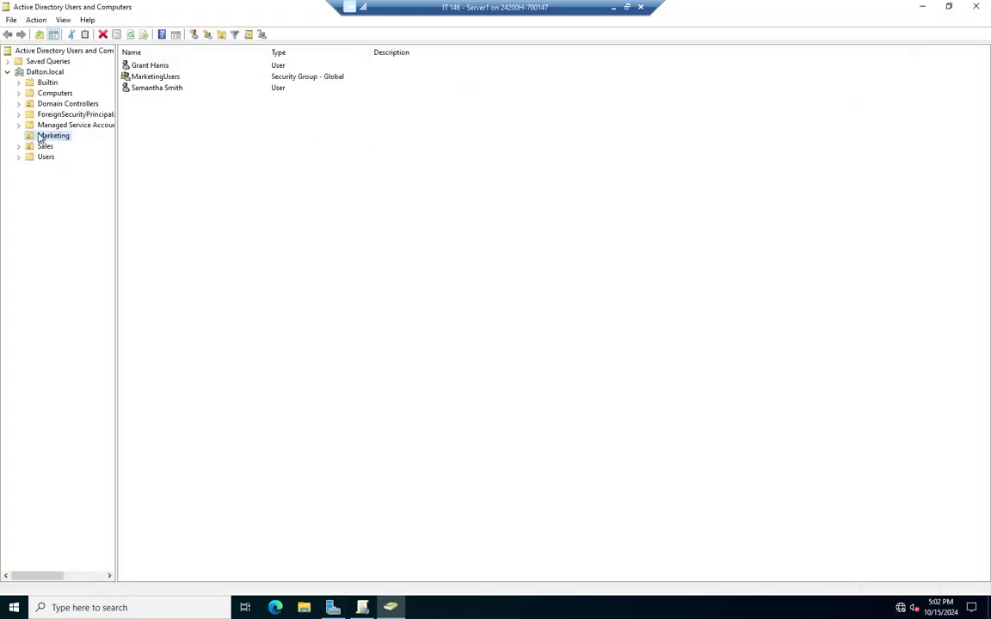
{"action": "left_click", "coordinate": [43, 146]}
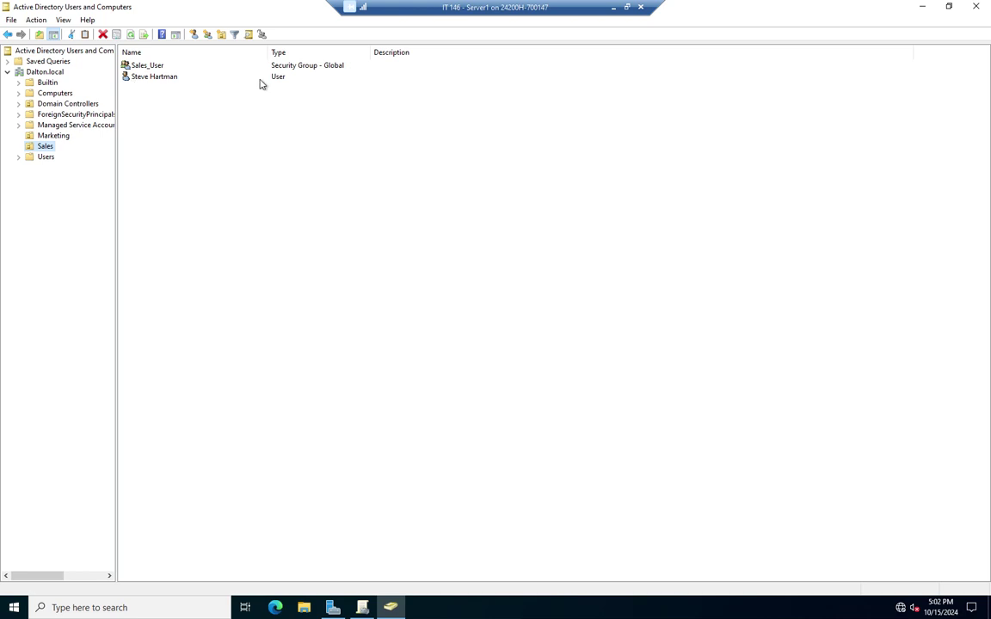
{"action": "left_click", "coordinate": [923, 7]}
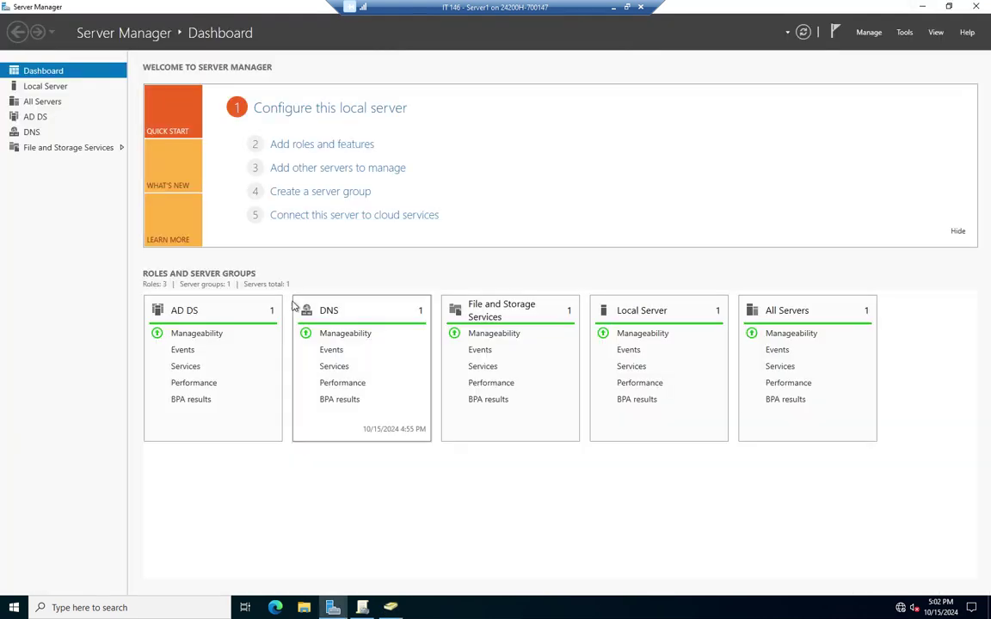
{"action": "left_click", "coordinate": [391, 607]}
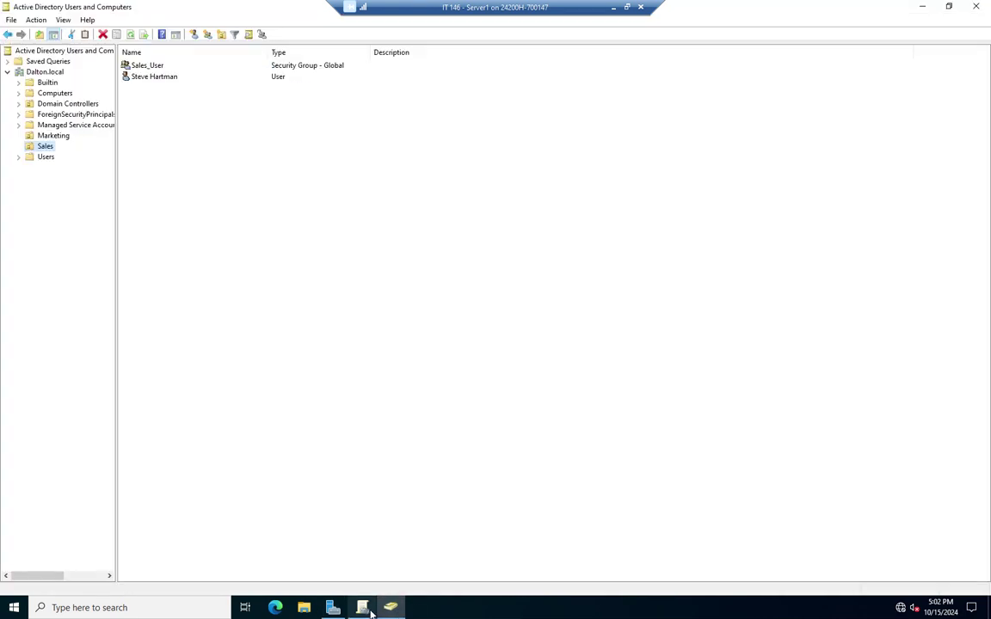
{"action": "left_click", "coordinate": [370, 607]}
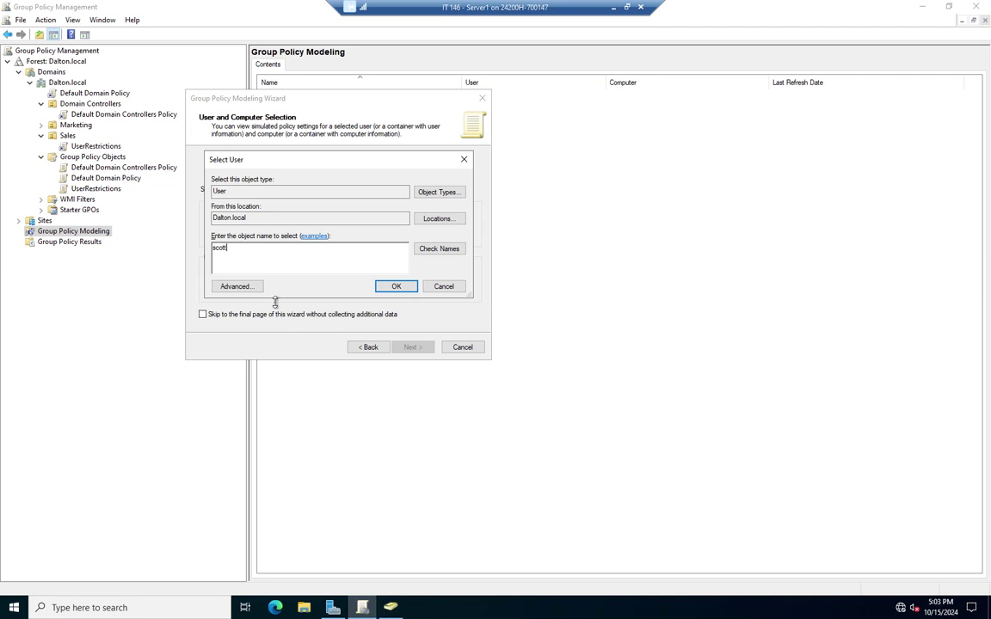
Correct the user name, resolve it to the domain account and confirm it
{"action": "key", "text": "BackSpace"}
{"action": "key", "text": "BackSpace"}
{"action": "key", "text": "BackSpace"}
{"action": "key", "text": "BackSpace"}
{"action": "type", "text": "teve"}
{"action": "left_click", "coordinate": [438, 249]}
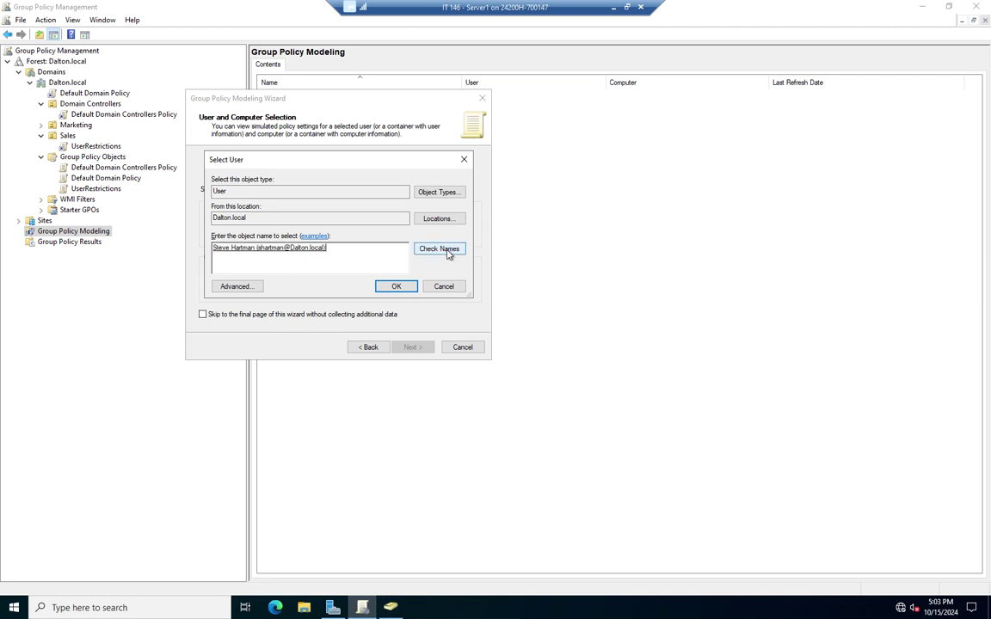
{"action": "left_click", "coordinate": [384, 287]}
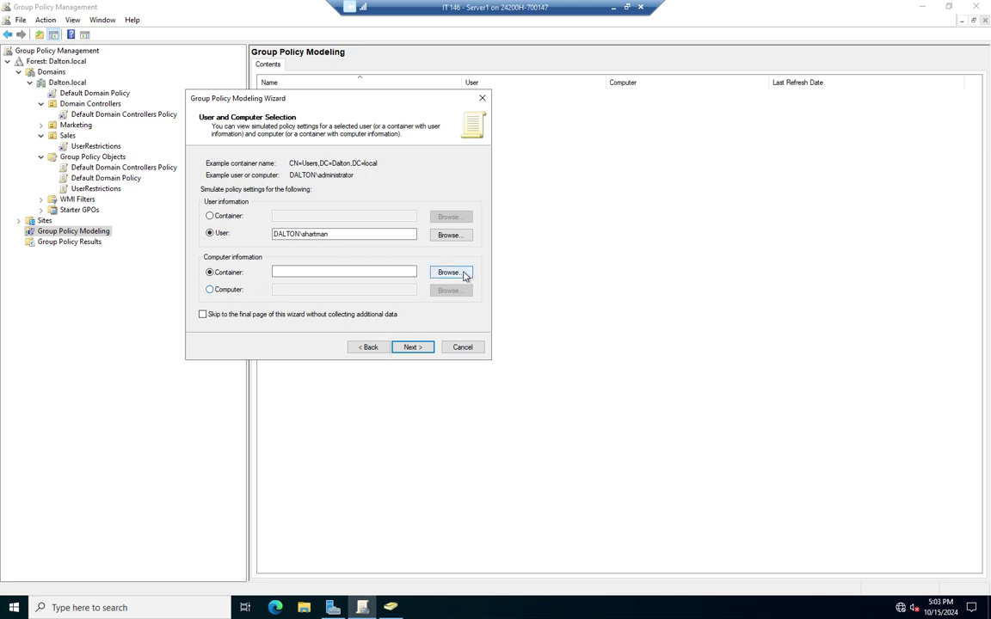
Set the computer container to OU=Sales,DC=Dalton,DC=local
{"action": "left_click", "coordinate": [450, 272]}
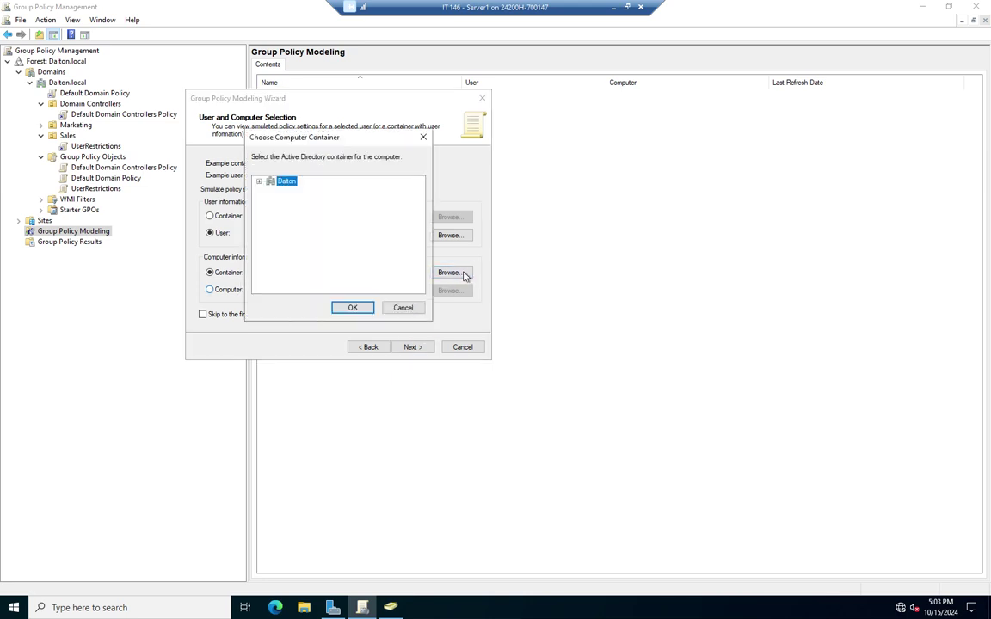
{"action": "left_click", "coordinate": [259, 181]}
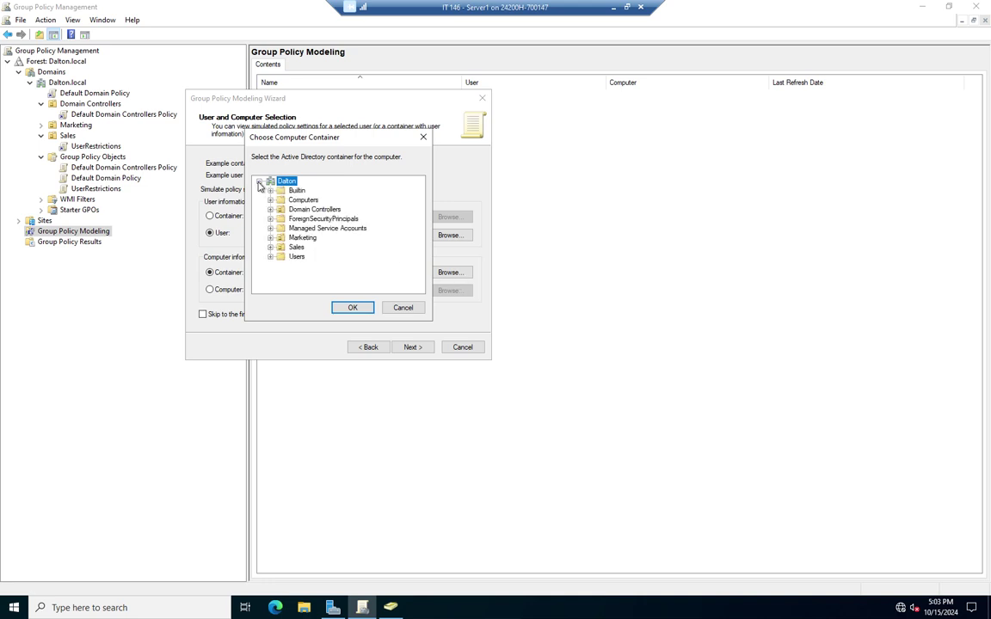
{"action": "left_click", "coordinate": [308, 200]}
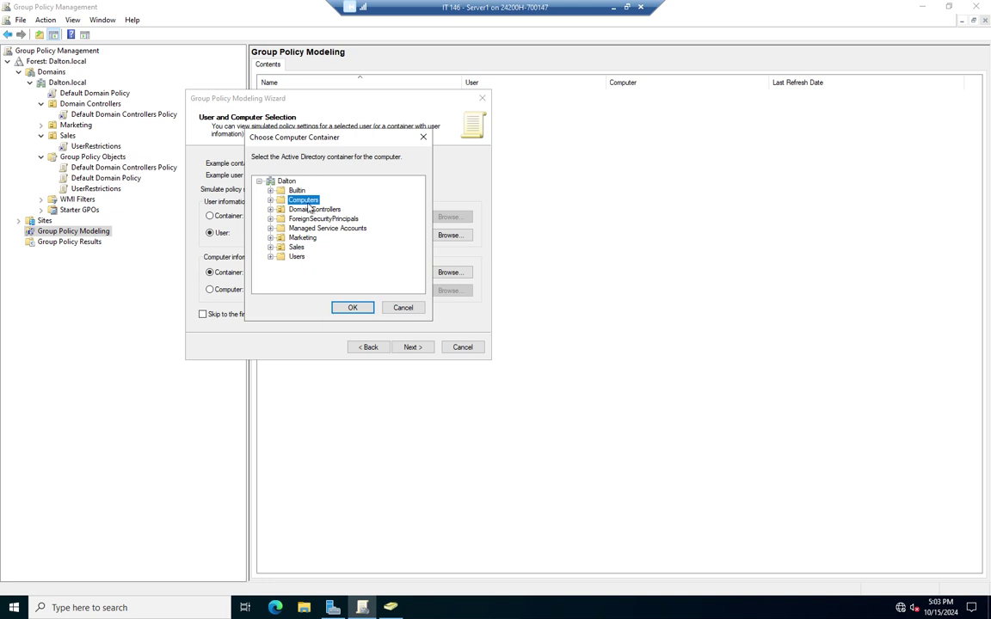
{"action": "left_click", "coordinate": [296, 248]}
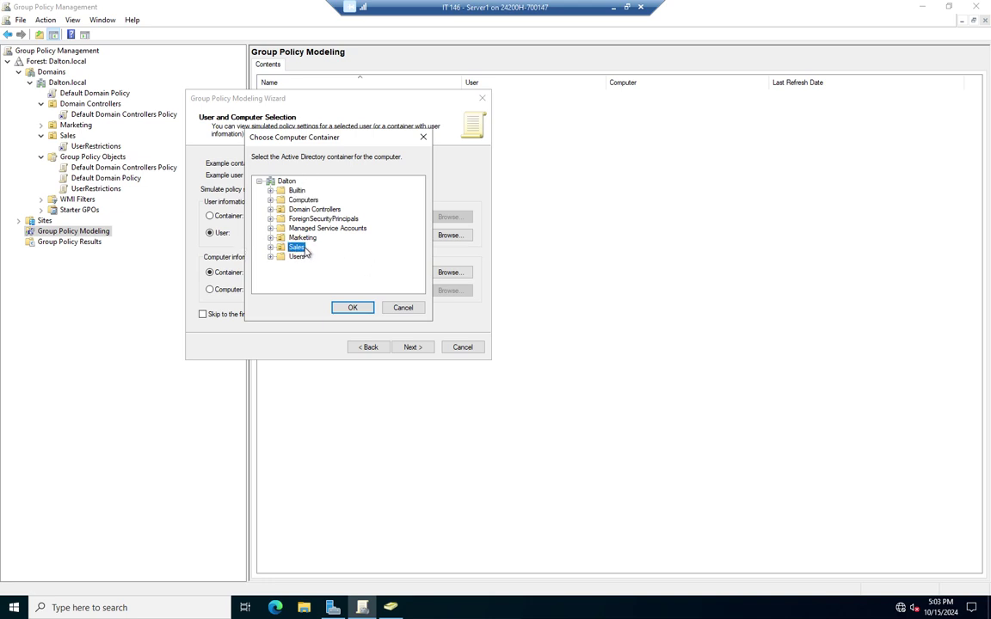
{"action": "left_click", "coordinate": [349, 308]}
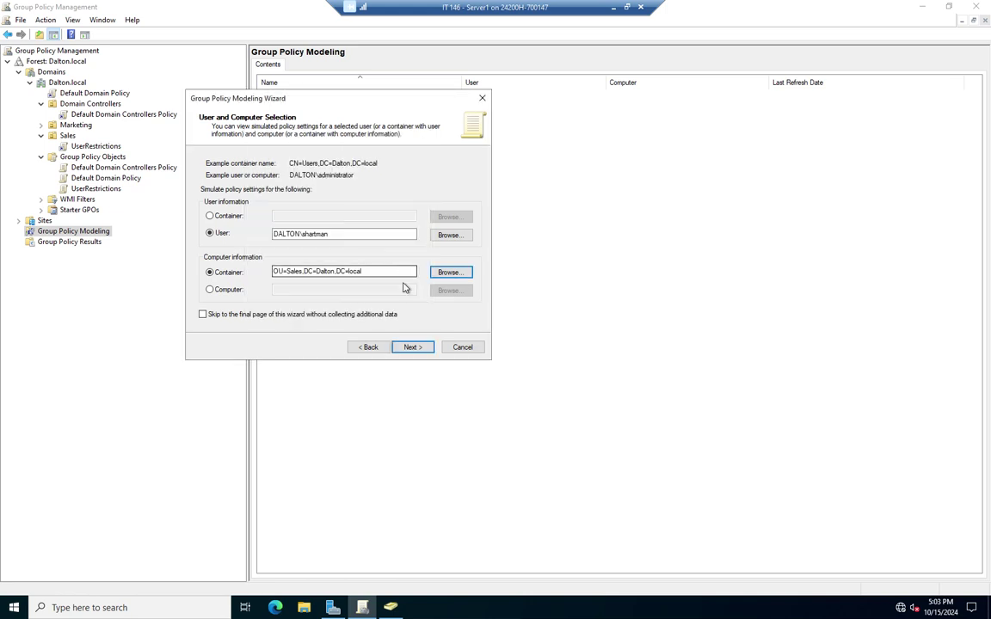
Advance to Advanced Simulation Options, leaving loopback processing off and site at (None)
{"action": "left_click", "coordinate": [413, 350]}
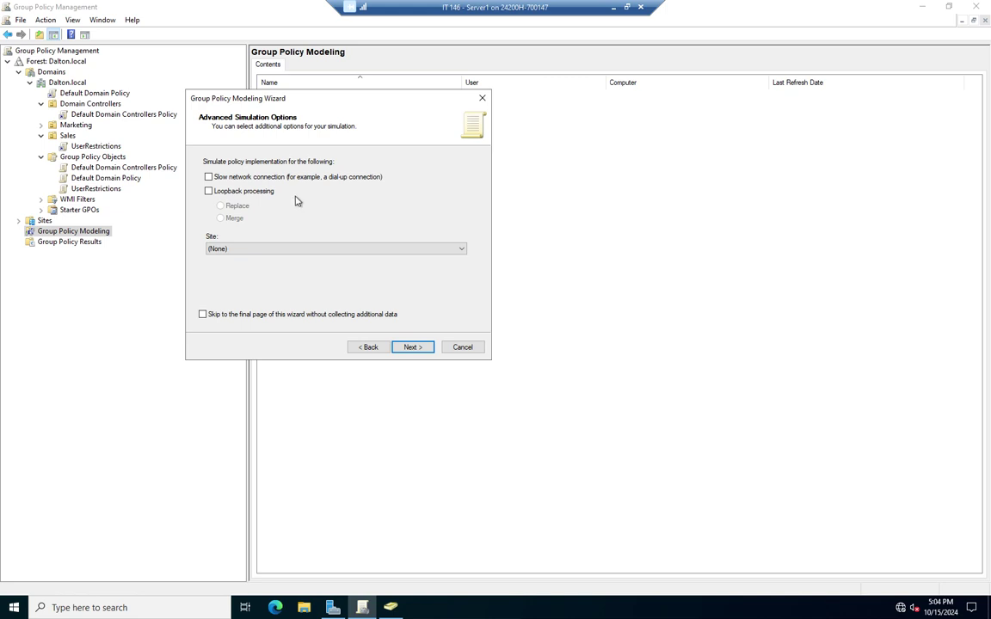
Keep the site at (None) and default directory paths, reaching the User Security Groups page
{"action": "left_click", "coordinate": [461, 249]}
{"action": "left_click", "coordinate": [422, 255]}
{"action": "left_click", "coordinate": [411, 347]}
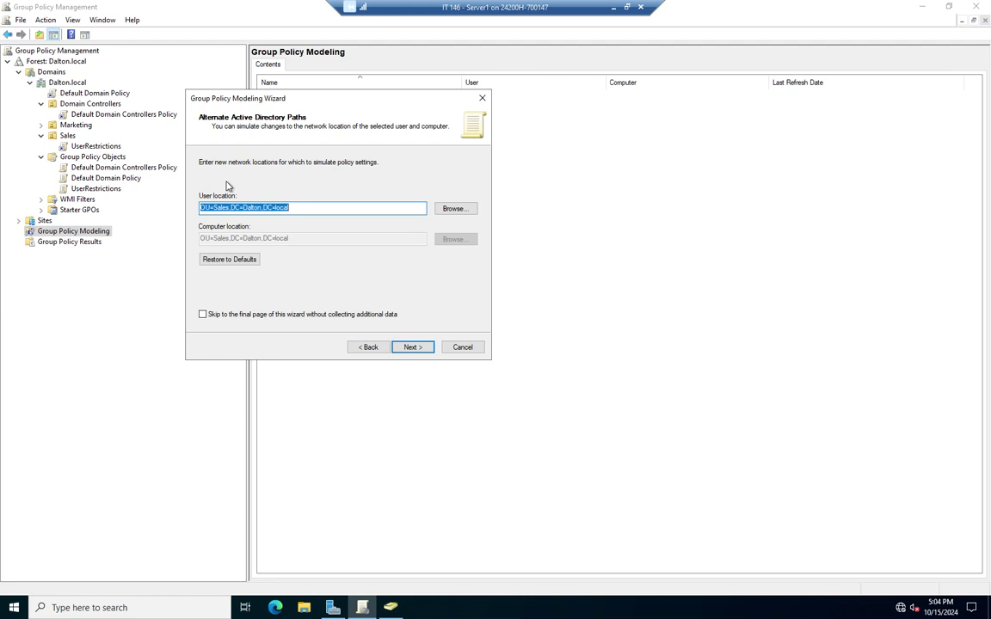
{"action": "left_click", "coordinate": [416, 347]}
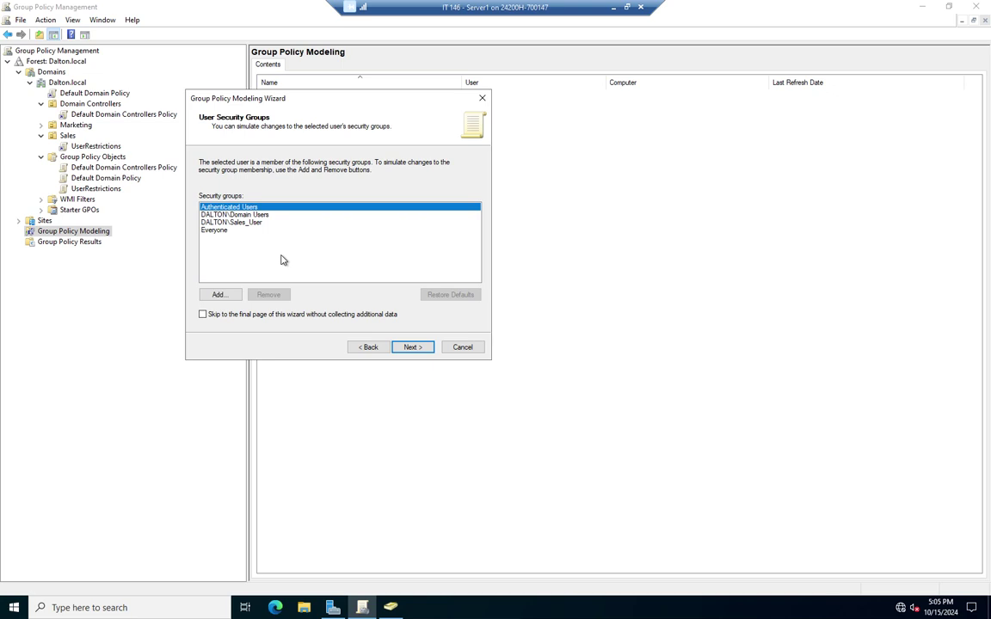
Accept default computer security groups and user and computer WMI filters to reach the Summary of Selections
{"action": "left_click", "coordinate": [421, 352]}
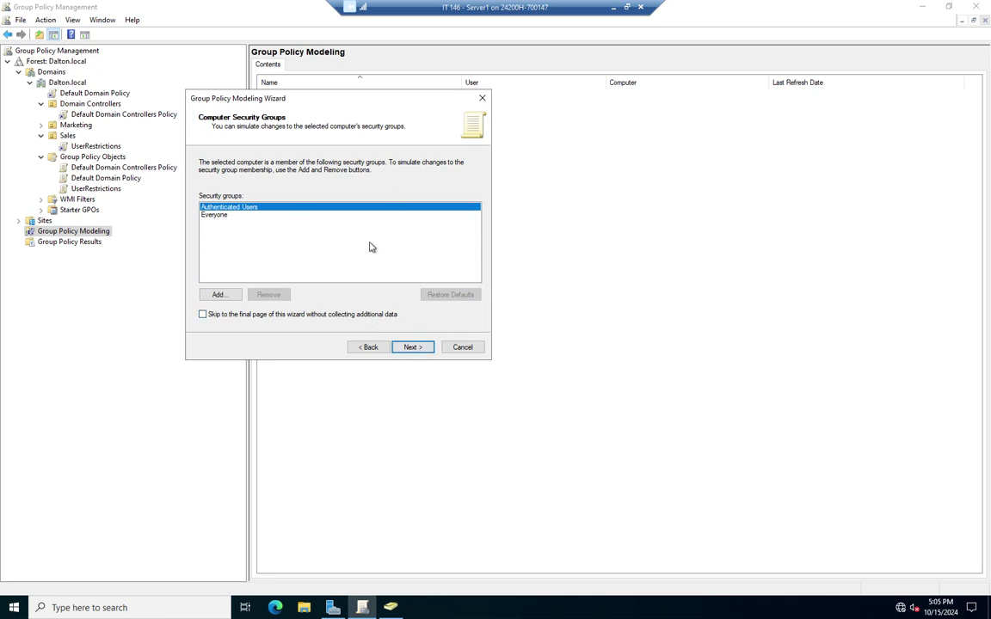
{"action": "left_click", "coordinate": [421, 352]}
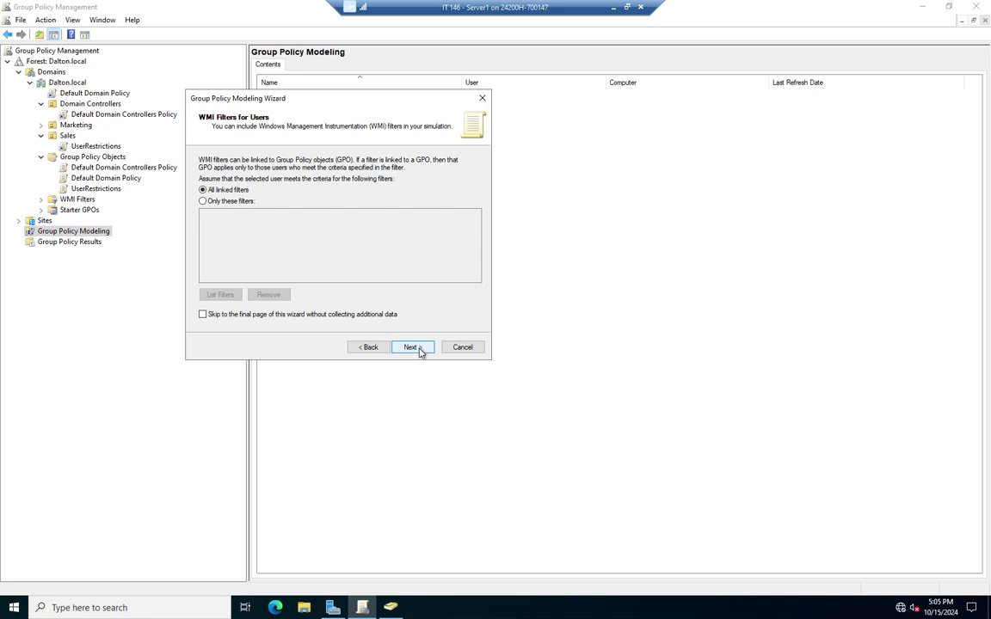
{"action": "left_click", "coordinate": [420, 352]}
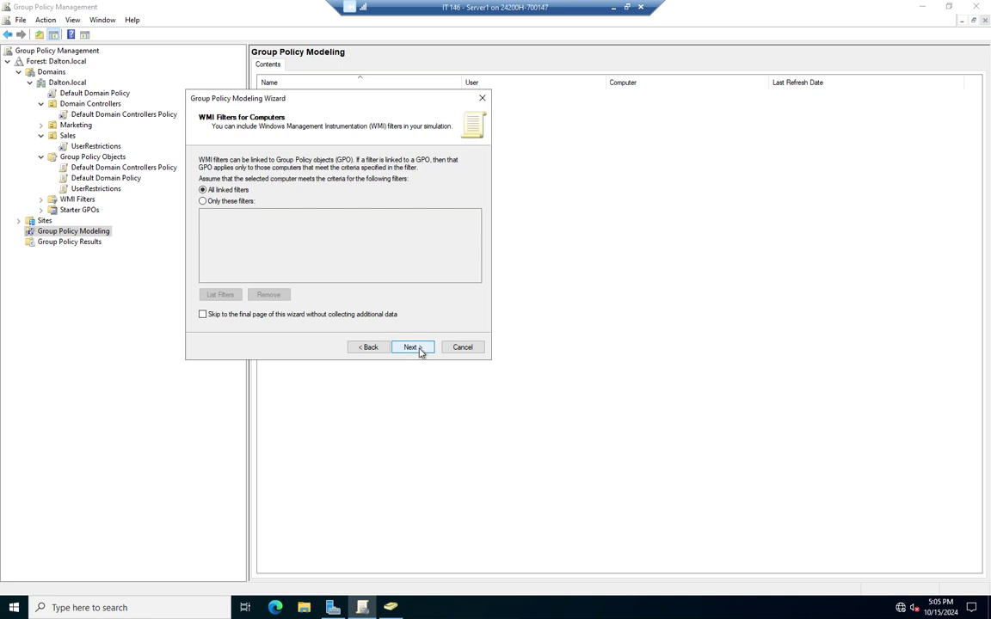
{"action": "left_click", "coordinate": [369, 346]}
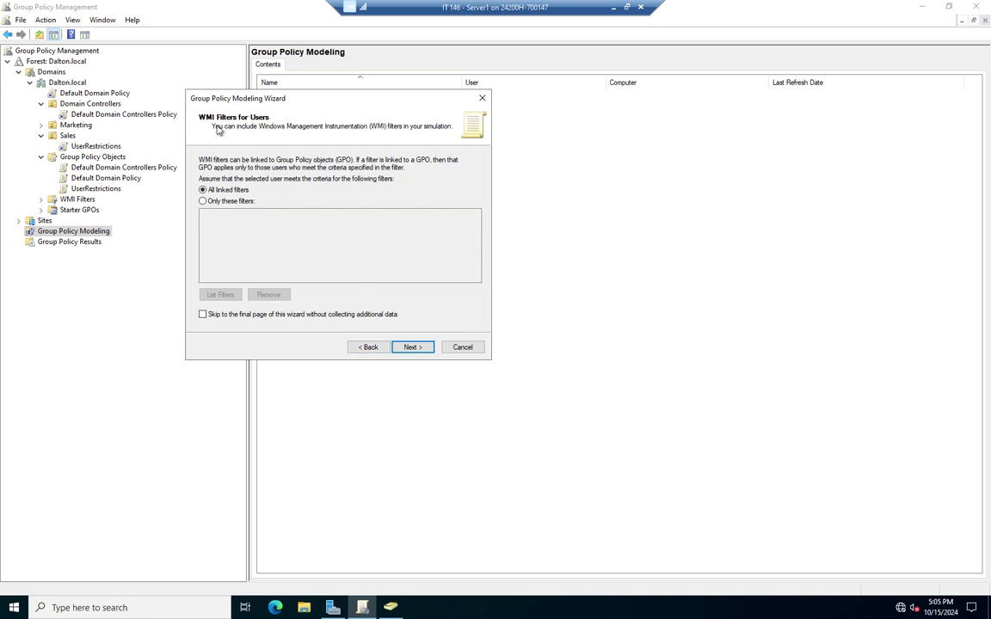
{"action": "left_click", "coordinate": [411, 348]}
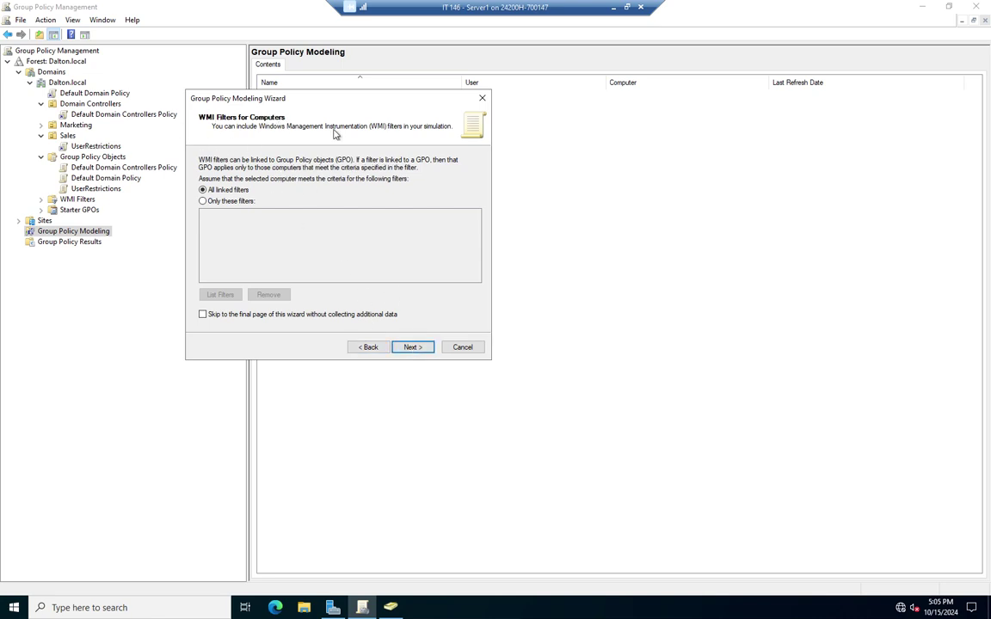
{"action": "left_click", "coordinate": [420, 348]}
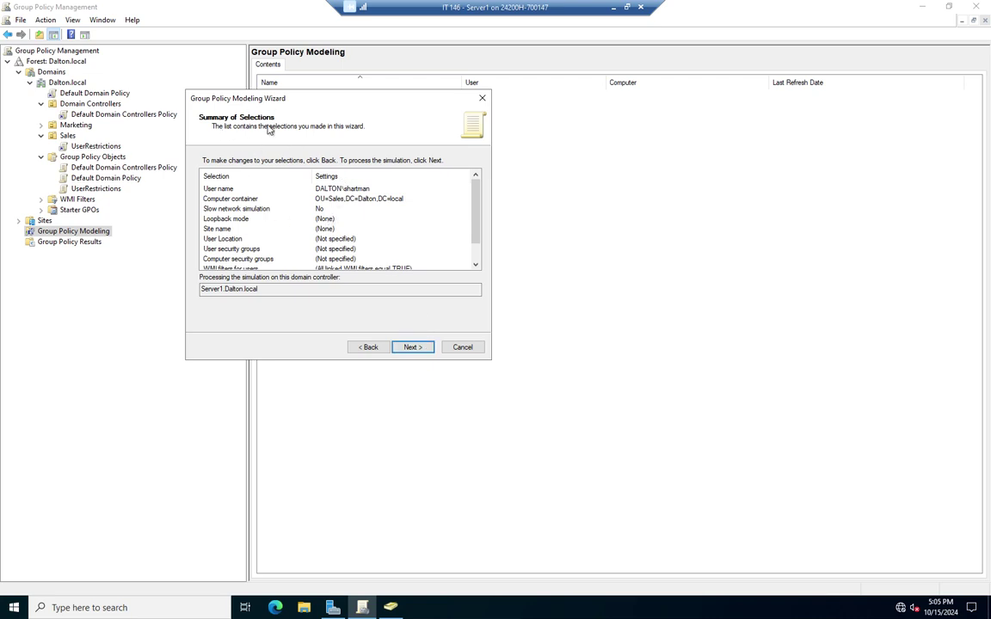
{"action": "scroll", "coordinate": [479, 228], "scroll_direction": "down", "scroll_amount": 3}
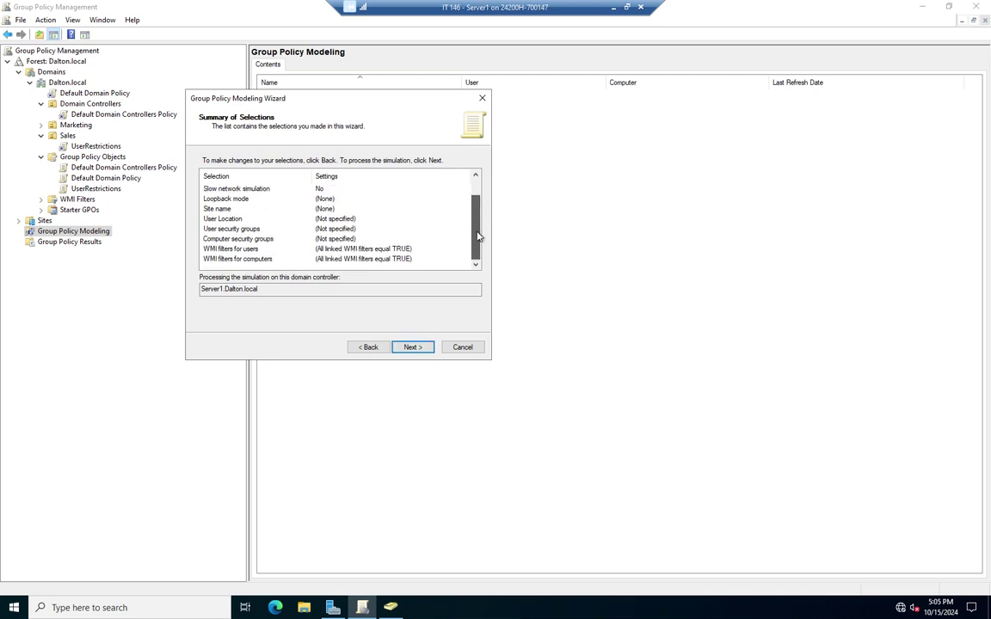
{"action": "scroll", "coordinate": [413, 228], "scroll_direction": "up", "scroll_amount": 3}
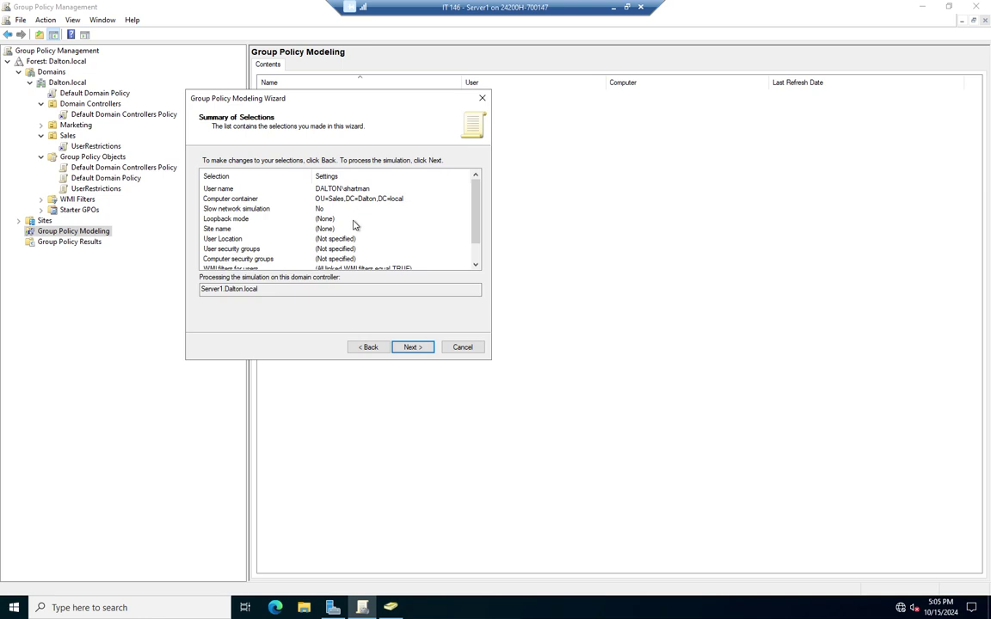
{"action": "scroll", "coordinate": [342, 258], "scroll_direction": "down", "scroll_amount": 1}
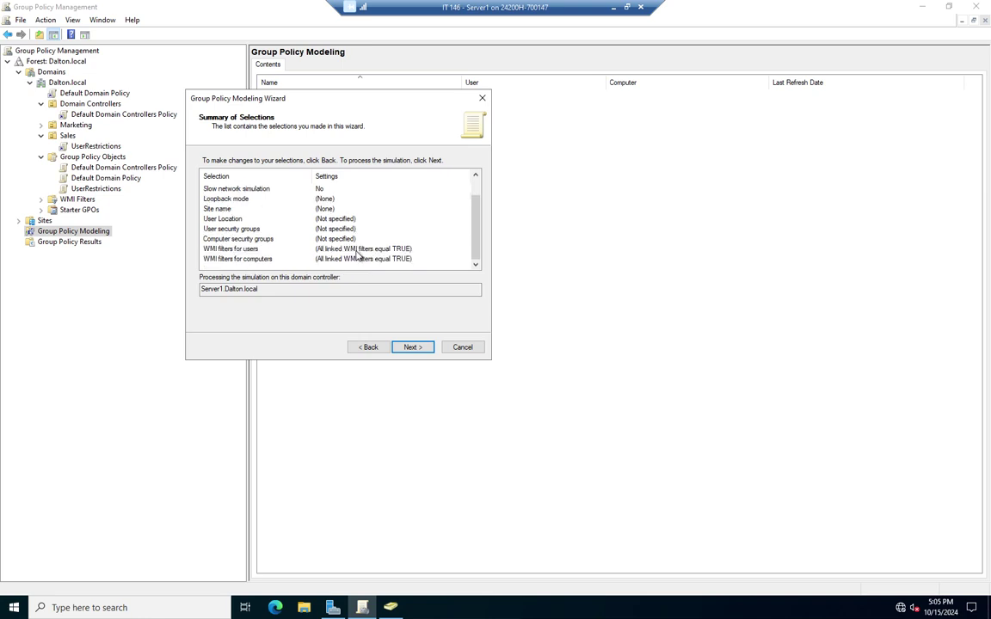
{"action": "scroll", "coordinate": [351, 256], "scroll_direction": "up", "scroll_amount": 1}
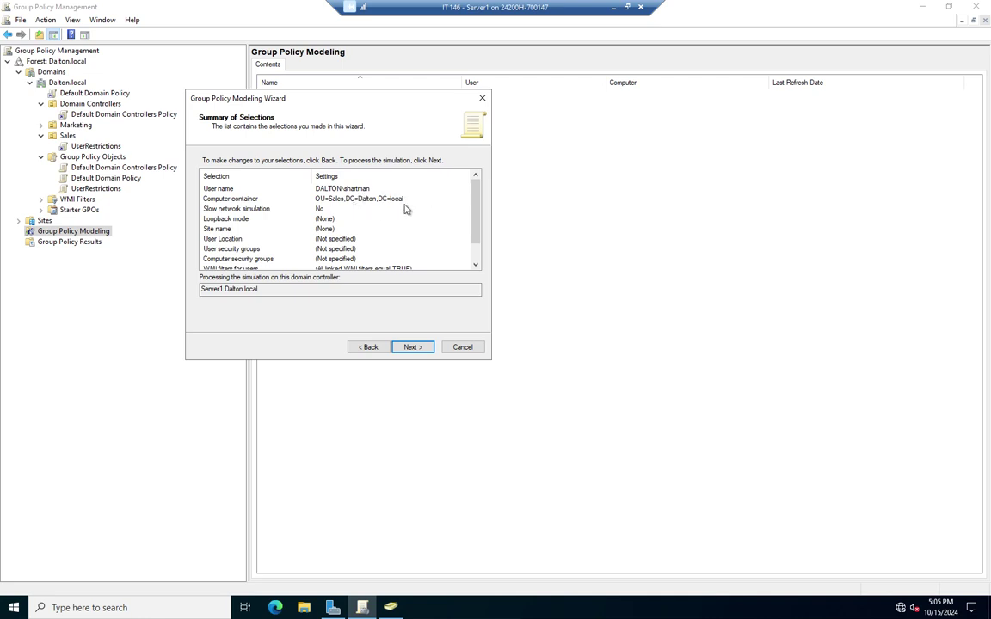
Process the simulation and finish the wizard to view the Sales OU modeling report
{"action": "left_click", "coordinate": [416, 348]}
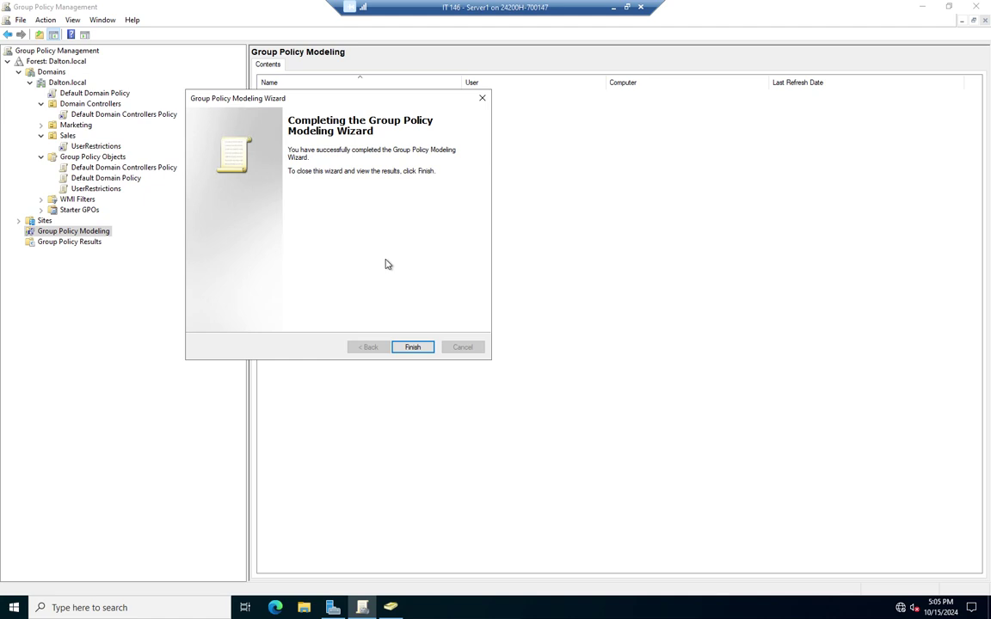
{"action": "left_click", "coordinate": [413, 347]}
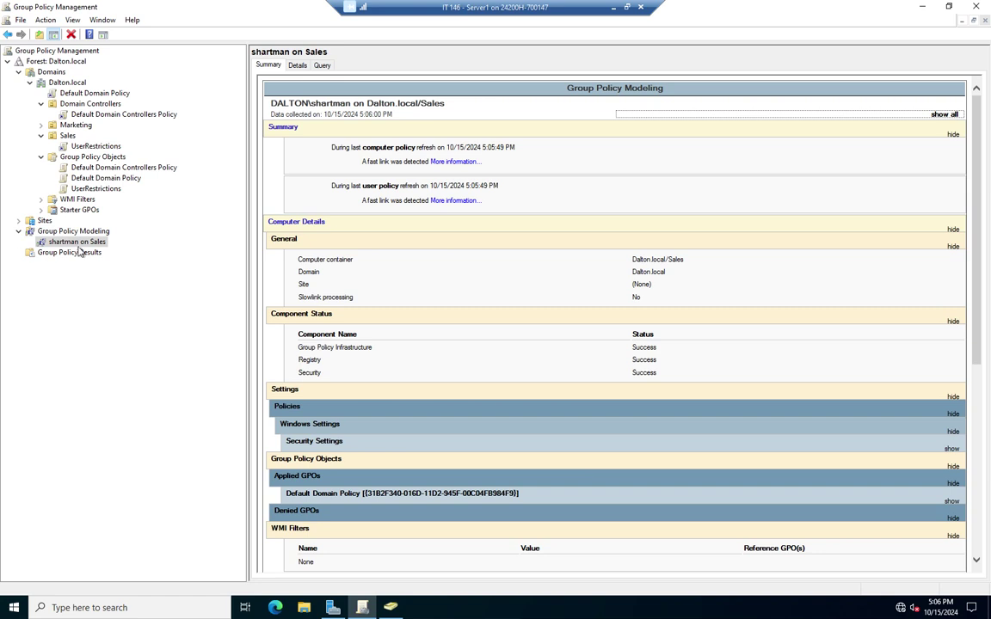
{"action": "left_click", "coordinate": [82, 231]}
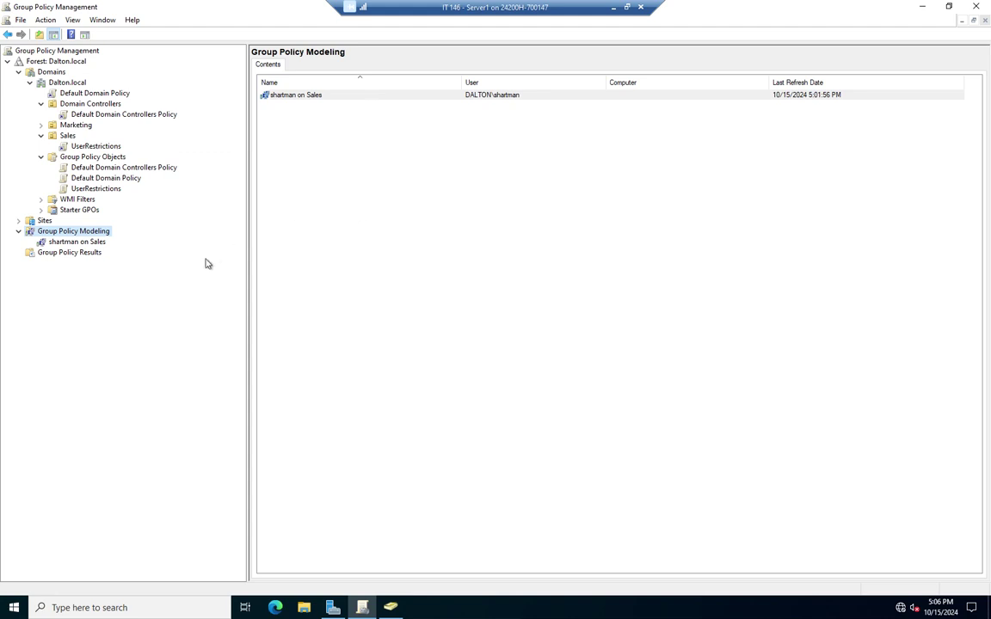
{"action": "right_click", "coordinate": [84, 242]}
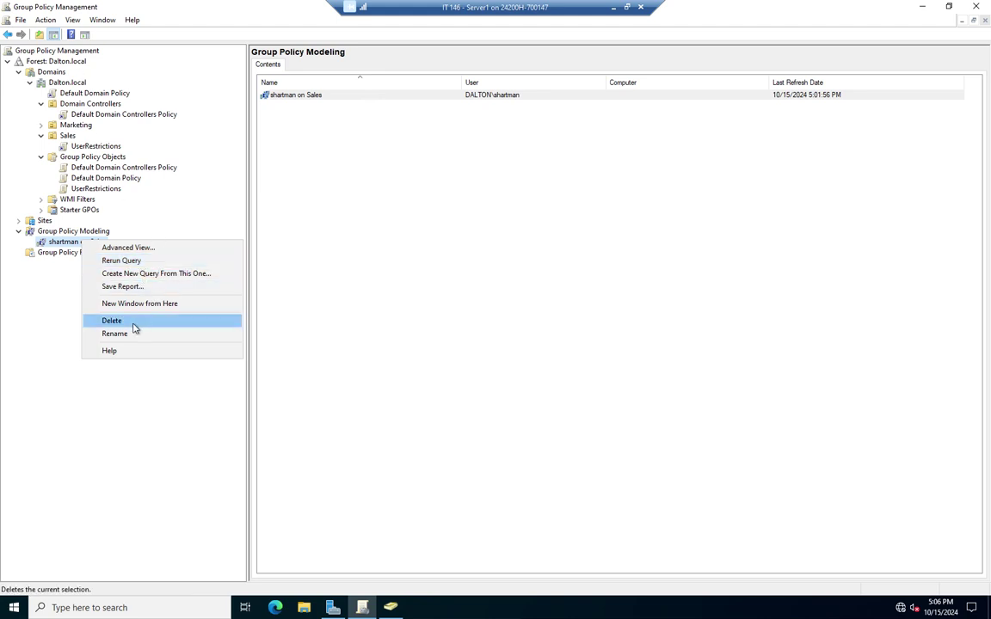
{"action": "left_click", "coordinate": [79, 320]}
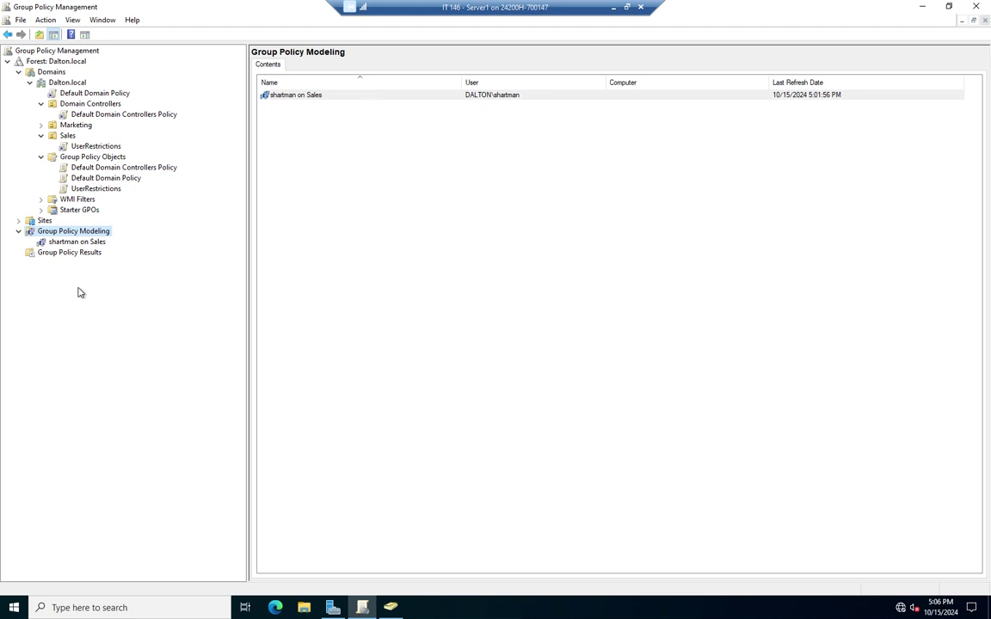
Open the Sales modeling query's report and scroll through it
{"action": "left_click", "coordinate": [96, 244]}
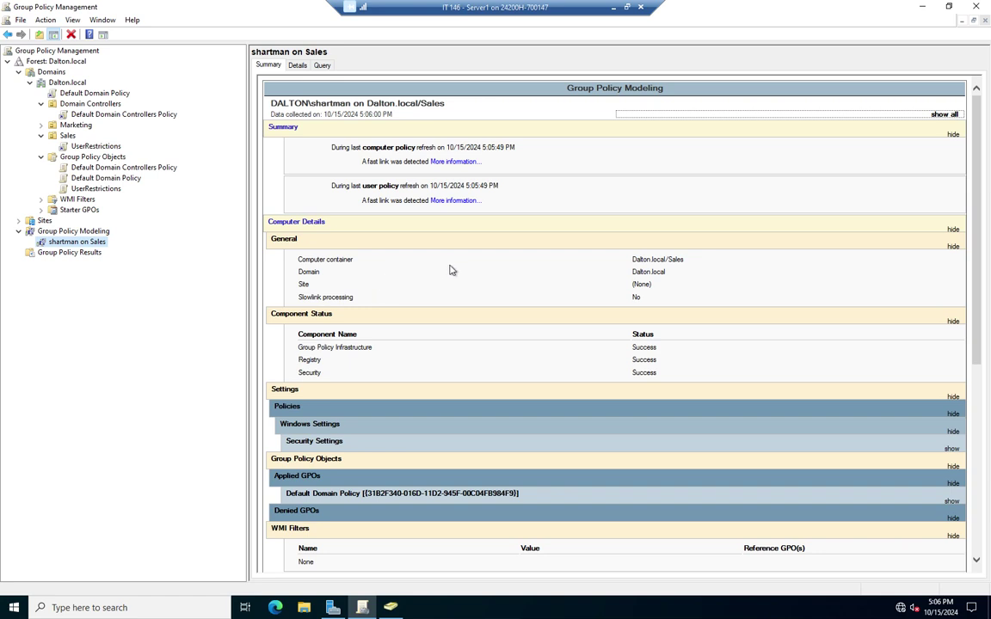
{"action": "scroll", "coordinate": [455, 270], "scroll_direction": "down", "scroll_amount": 3}
{"action": "scroll", "coordinate": [458, 271], "scroll_direction": "down", "scroll_amount": 2}
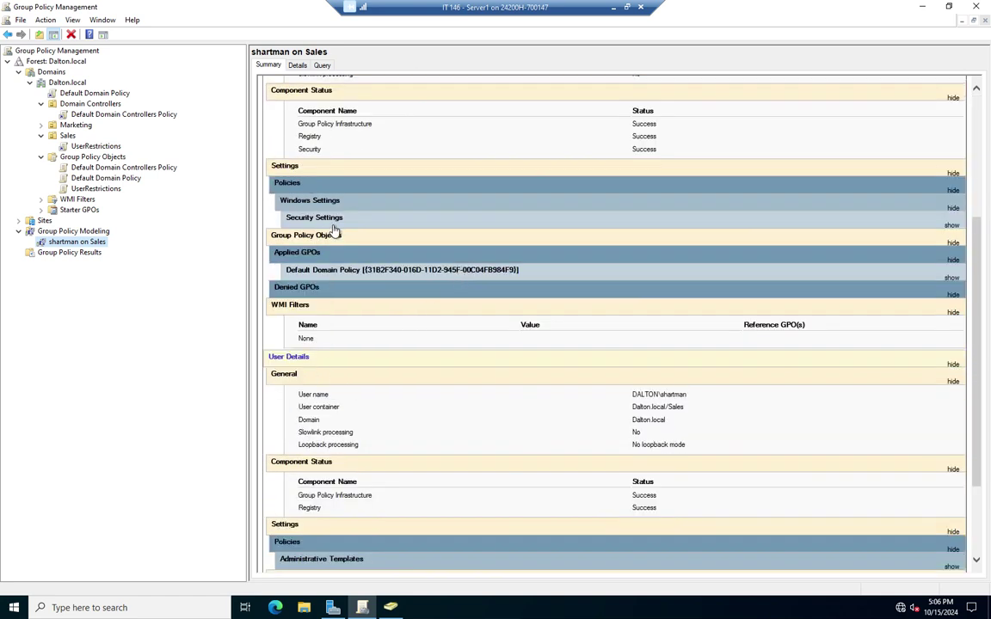
{"action": "scroll", "coordinate": [346, 221], "scroll_direction": "up", "scroll_amount": 3}
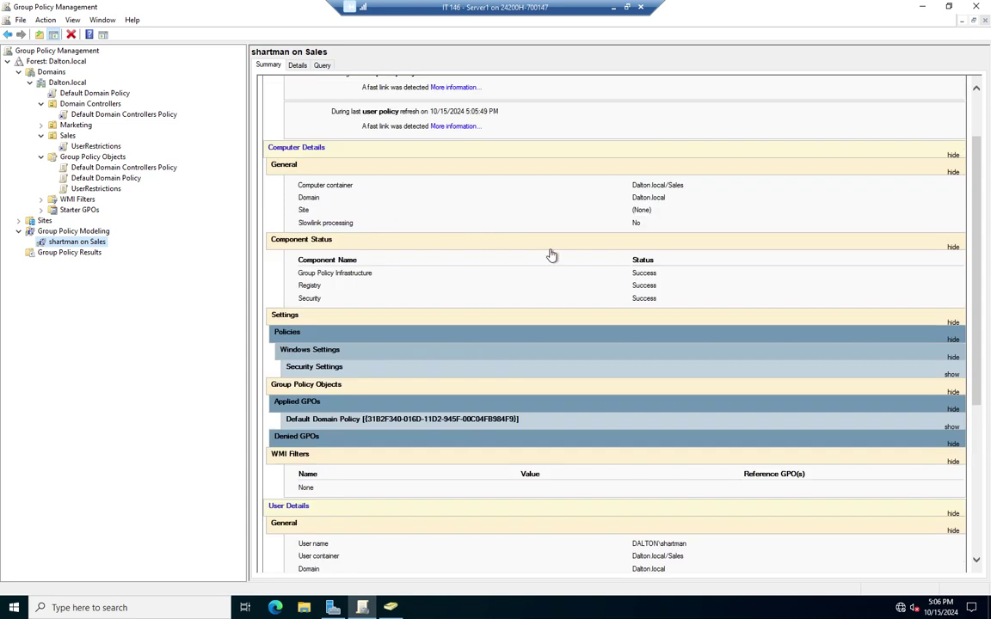
Collapse the computer Component Status, General and report Summary sections, keeping Computer Details expanded
{"action": "left_click", "coordinate": [952, 248]}
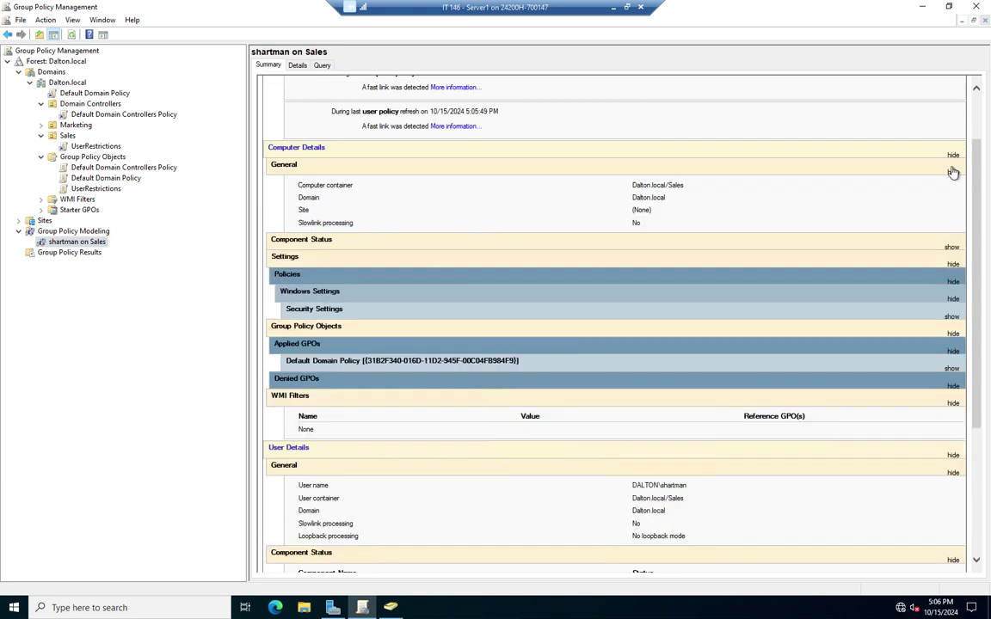
{"action": "left_click", "coordinate": [952, 172]}
{"action": "left_click", "coordinate": [953, 157]}
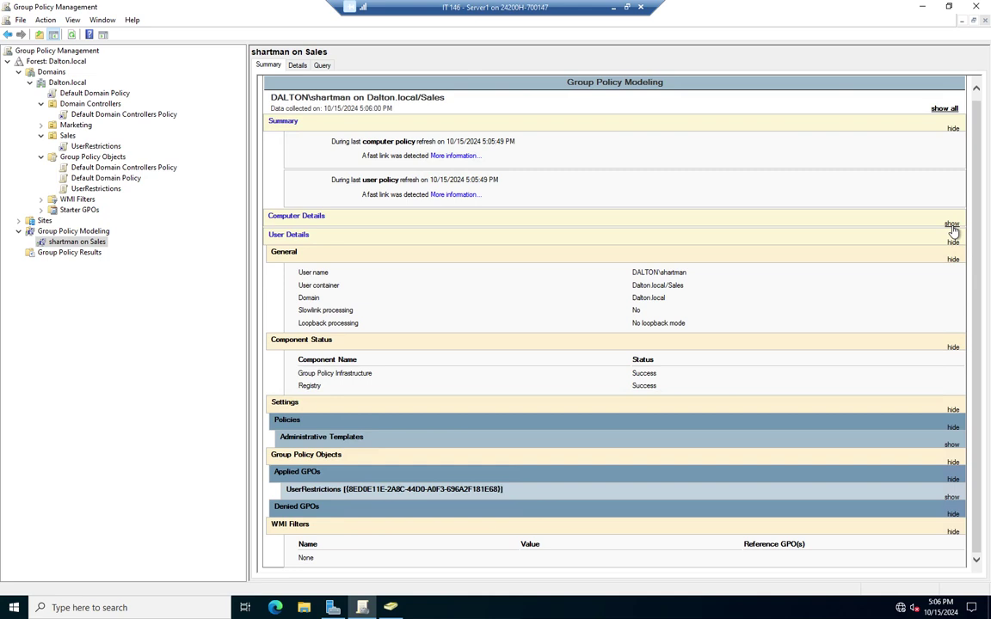
{"action": "left_click", "coordinate": [953, 128]}
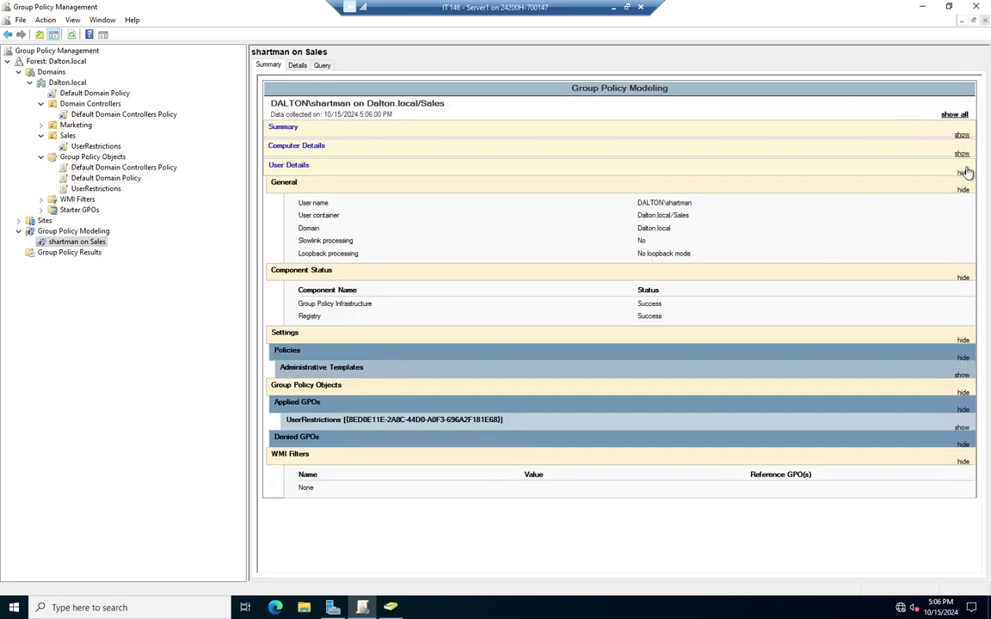
{"action": "left_click", "coordinate": [960, 154]}
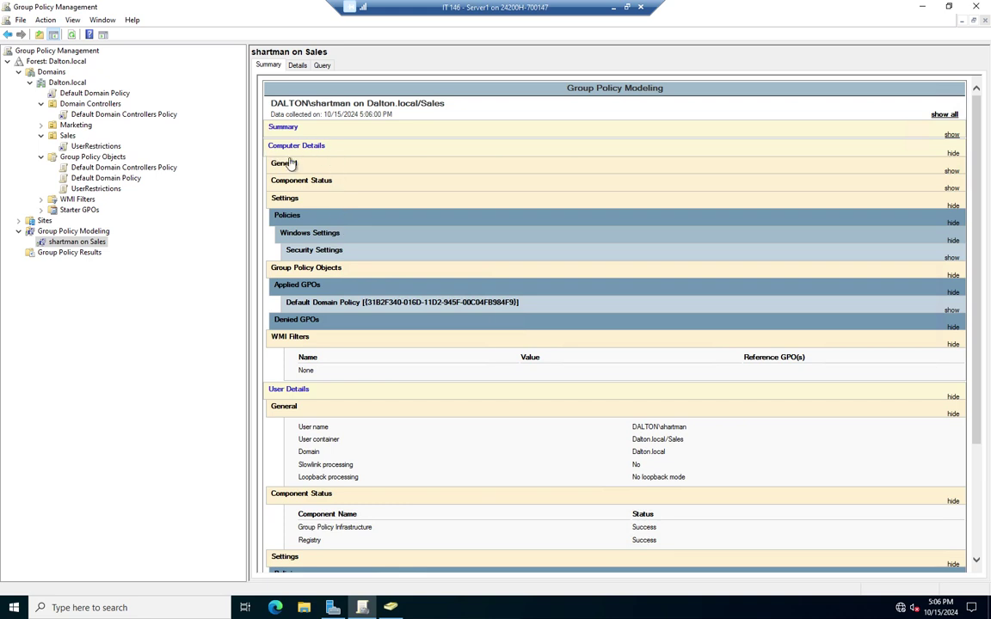
Reveal the computer's Security Settings and Password Policy table: 24 remembered, 42-day maximum, 7-character minimum
{"action": "left_click", "coordinate": [951, 260]}
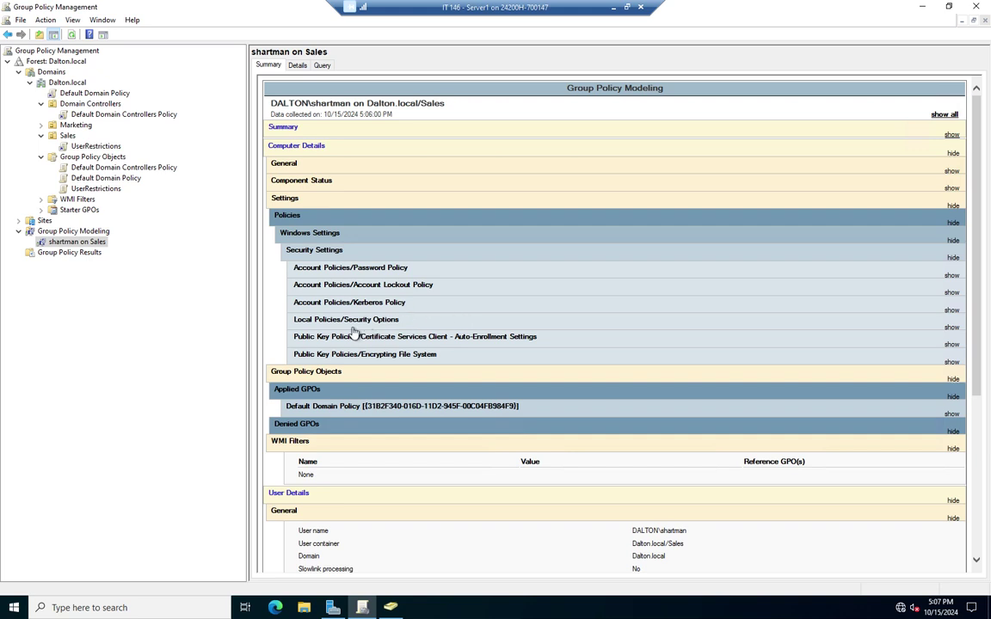
{"action": "left_click", "coordinate": [954, 276]}
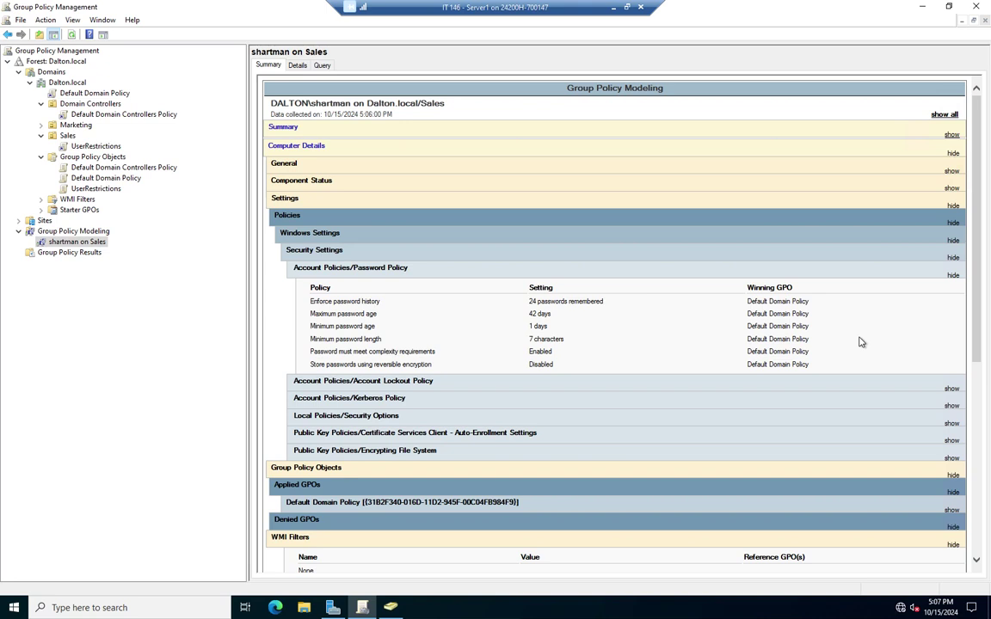
Collapse the user's General and Component Status sections
{"action": "scroll", "coordinate": [868, 337], "scroll_direction": "down", "scroll_amount": 3}
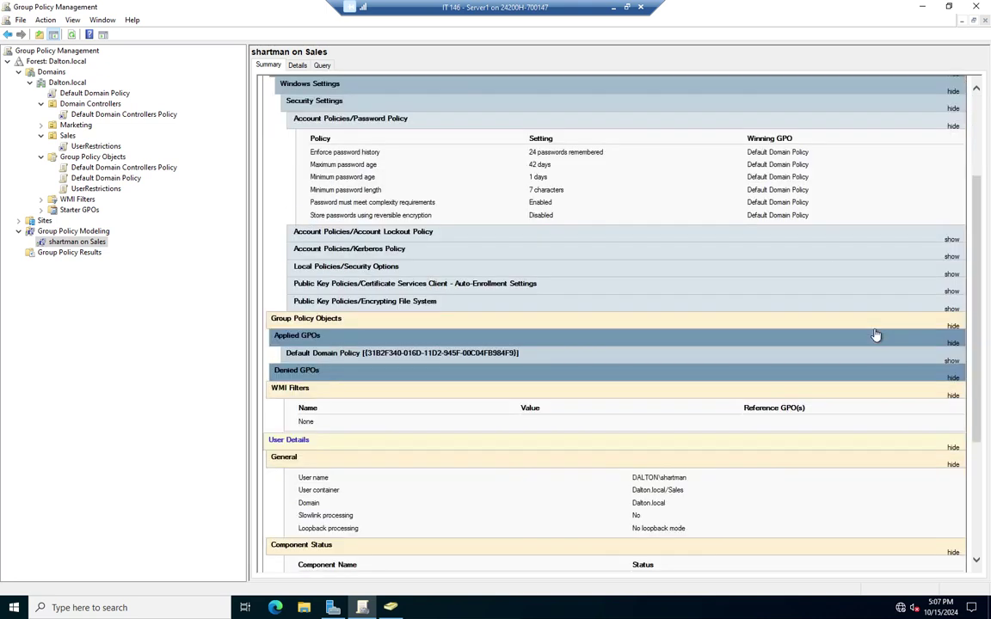
{"action": "scroll", "coordinate": [391, 301], "scroll_direction": "down", "scroll_amount": 2}
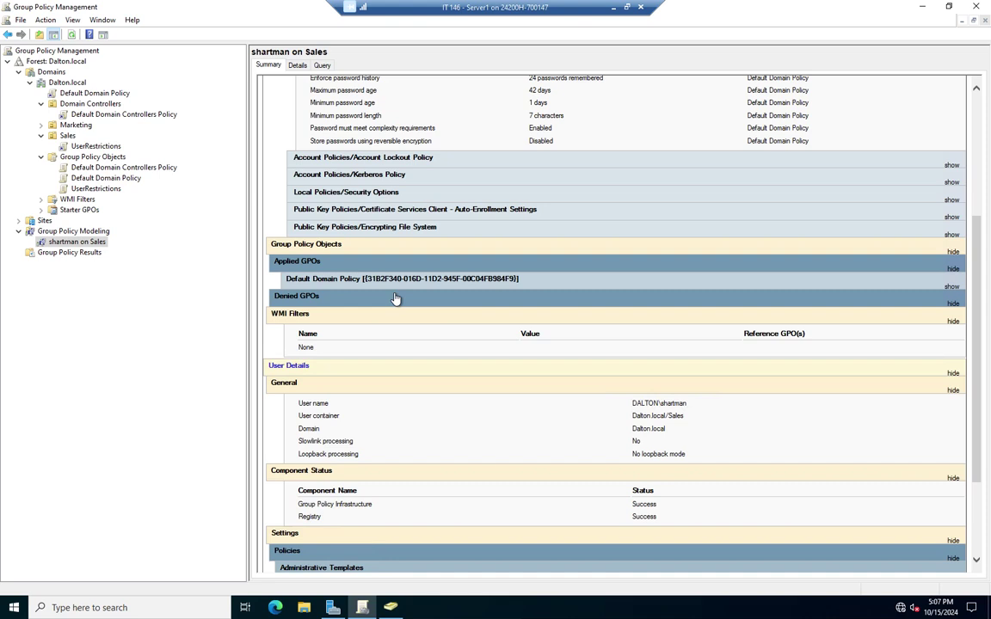
{"action": "left_click", "coordinate": [952, 391]}
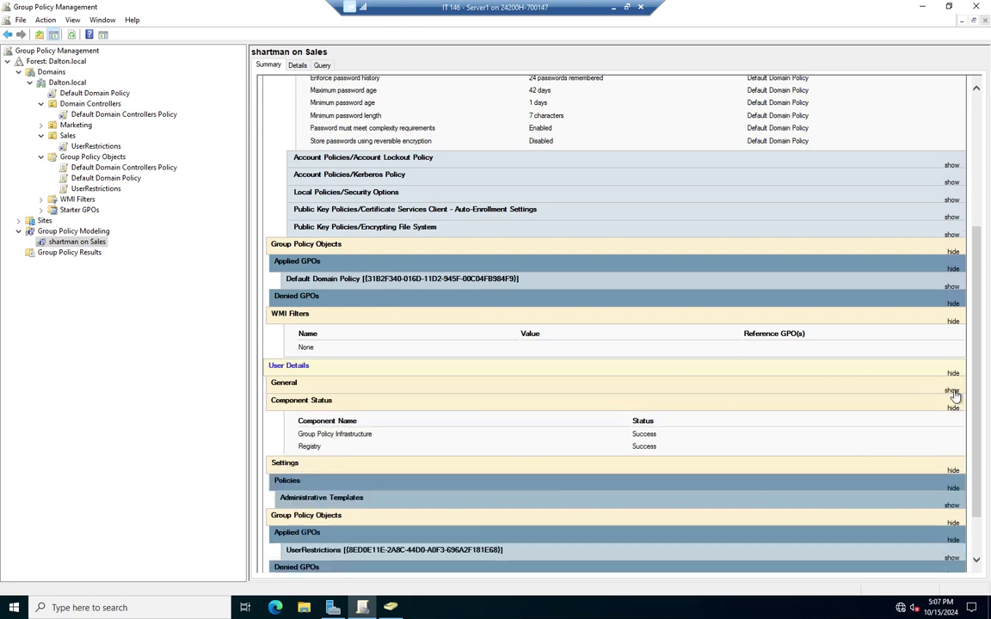
{"action": "left_click", "coordinate": [952, 408]}
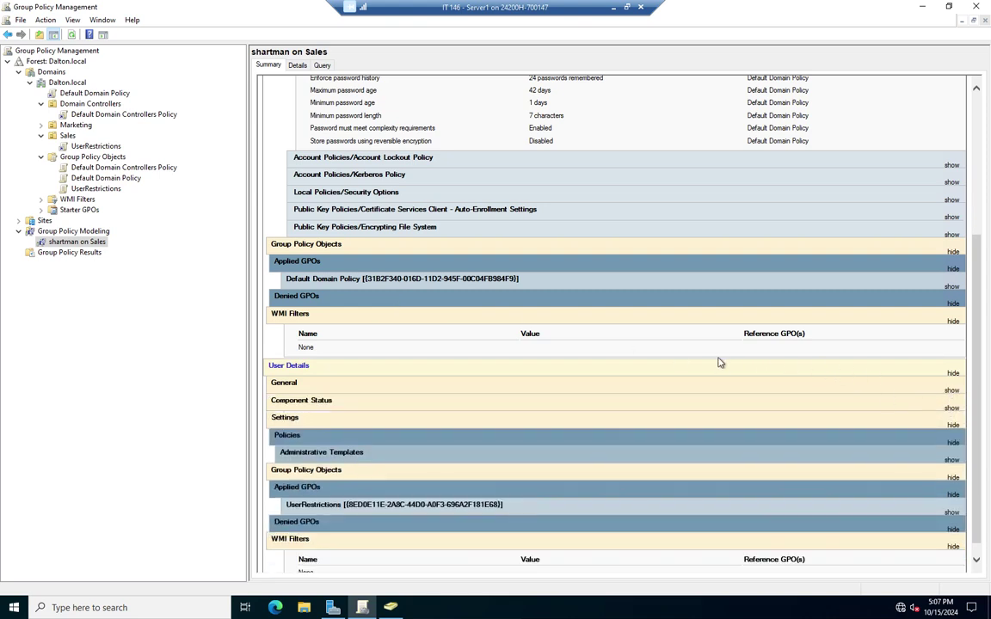
Expand the user's Administrative Templates, System/Ctrl+Alt+Del Options and Removable Storage Access policies
{"action": "scroll", "coordinate": [721, 363], "scroll_direction": "down", "scroll_amount": 1}
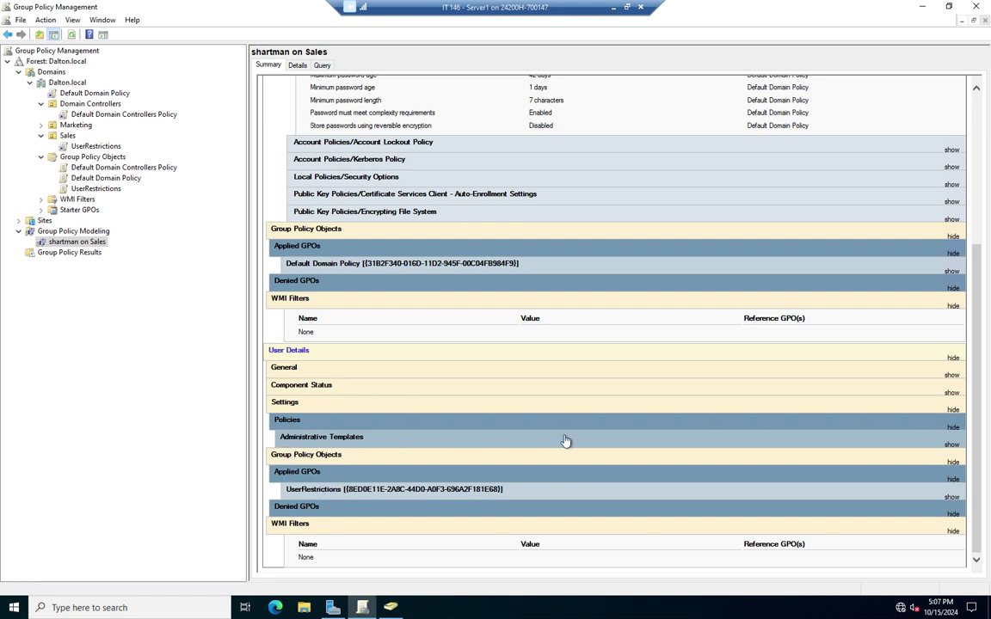
{"action": "left_click", "coordinate": [952, 443]}
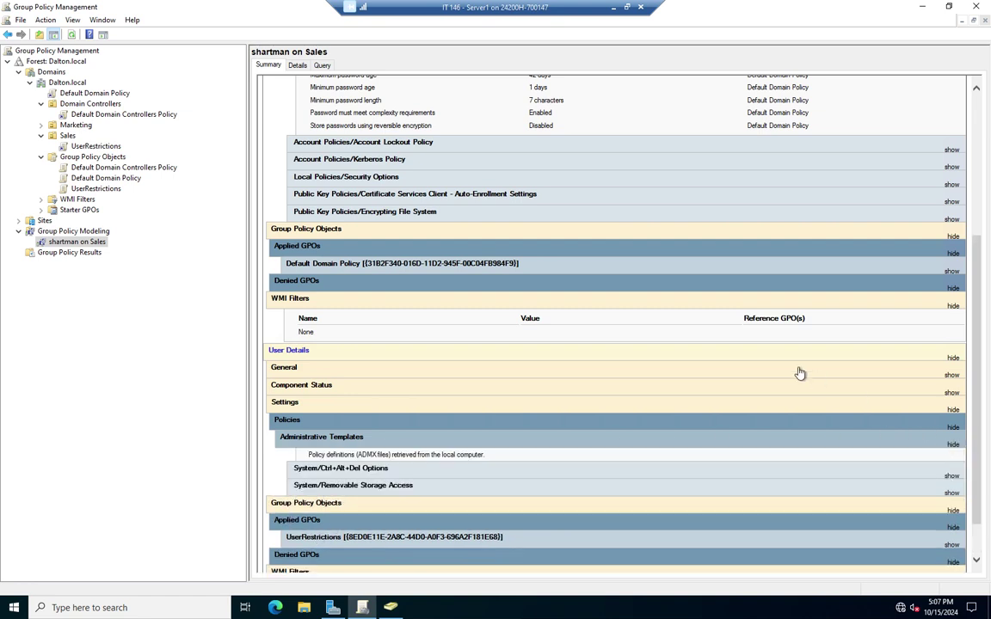
{"action": "scroll", "coordinate": [717, 332], "scroll_direction": "down", "scroll_amount": 1}
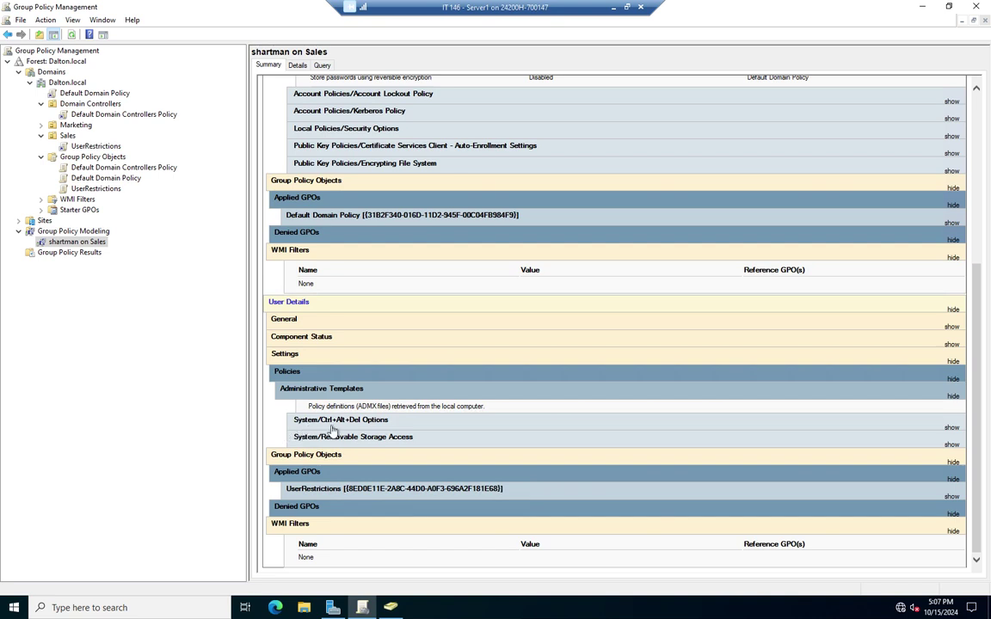
{"action": "left_click", "coordinate": [951, 427]}
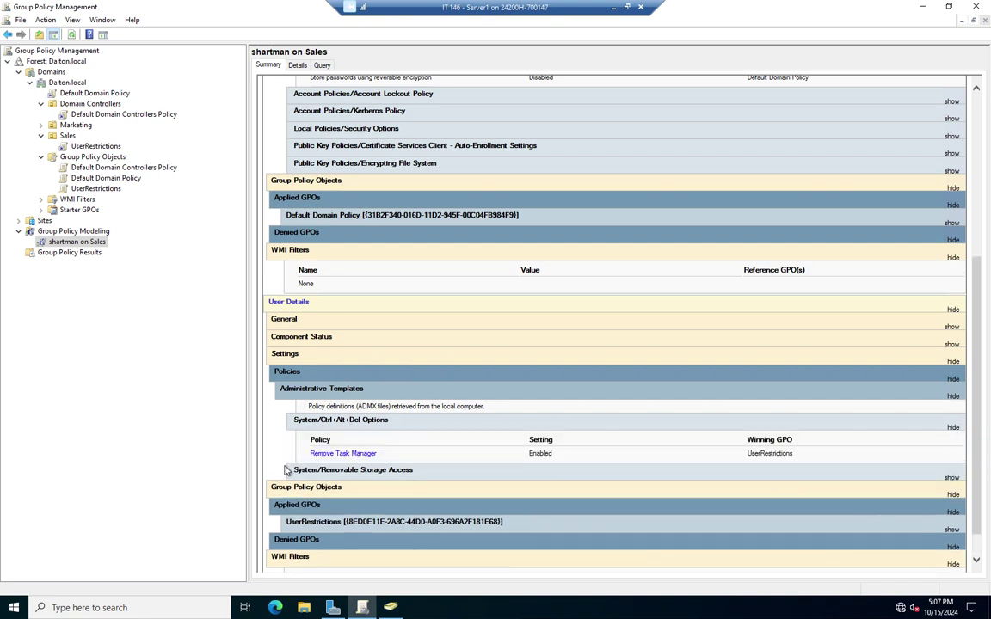
{"action": "left_click", "coordinate": [951, 478]}
{"action": "scroll", "coordinate": [895, 434], "scroll_direction": "down", "scroll_amount": 2}
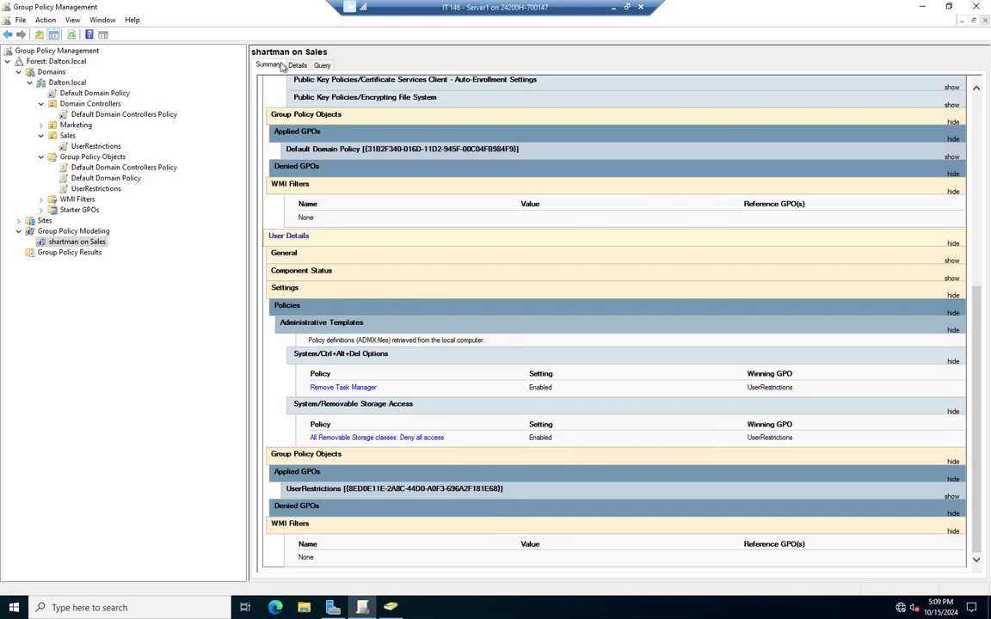
{"action": "left_click", "coordinate": [297, 66]}
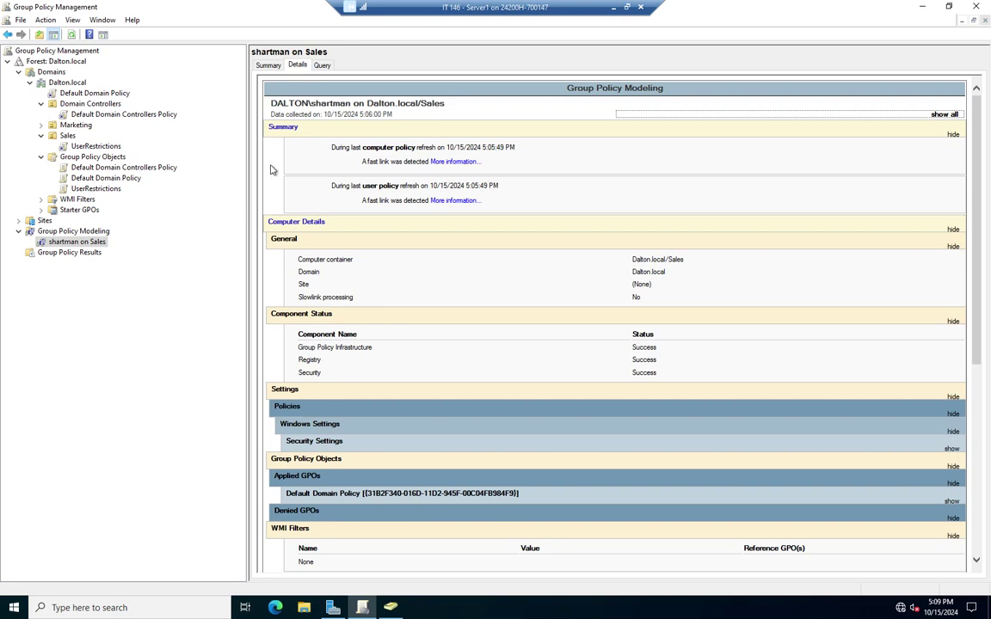
{"action": "left_click", "coordinate": [73, 231]}
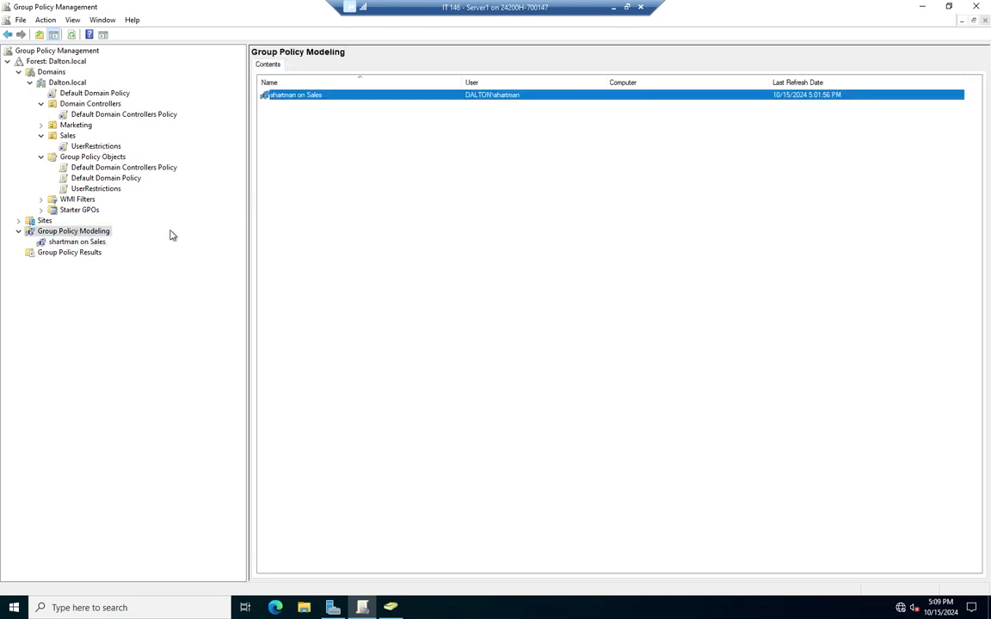
{"action": "right_click", "coordinate": [306, 96]}
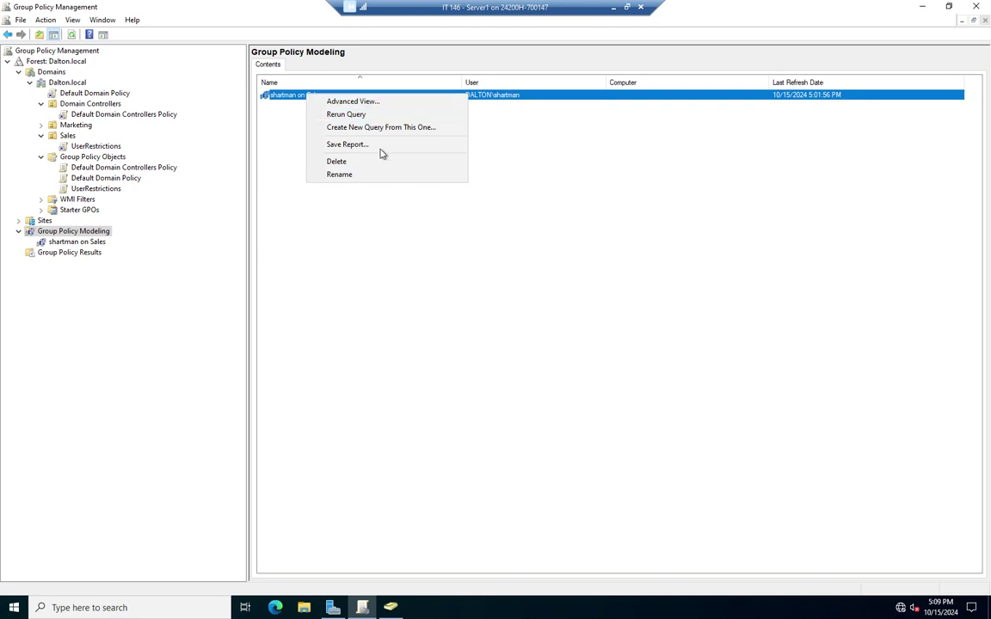
{"action": "left_click", "coordinate": [354, 162]}
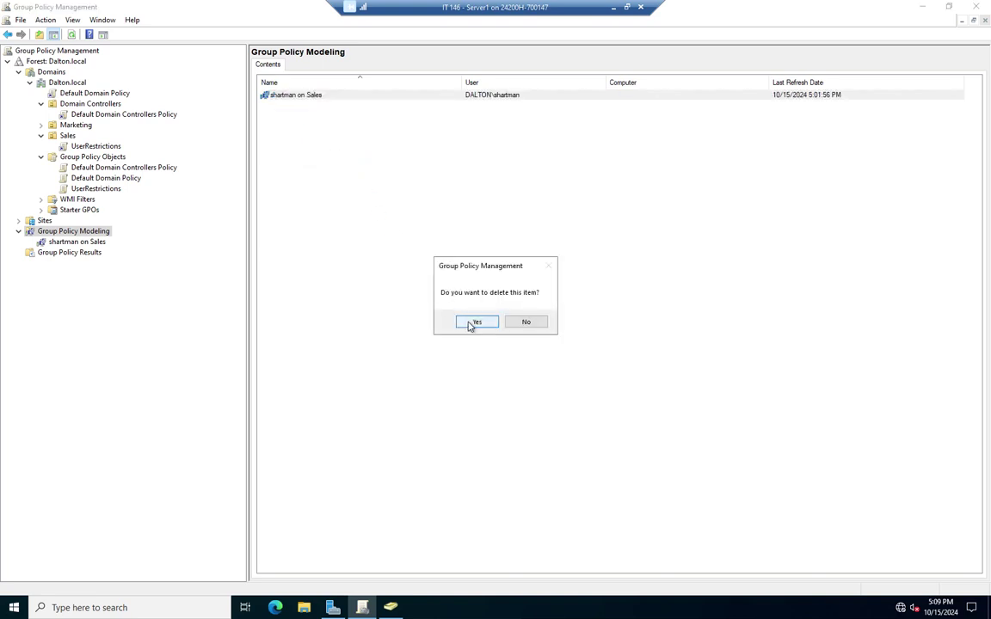
{"action": "left_click", "coordinate": [475, 322]}
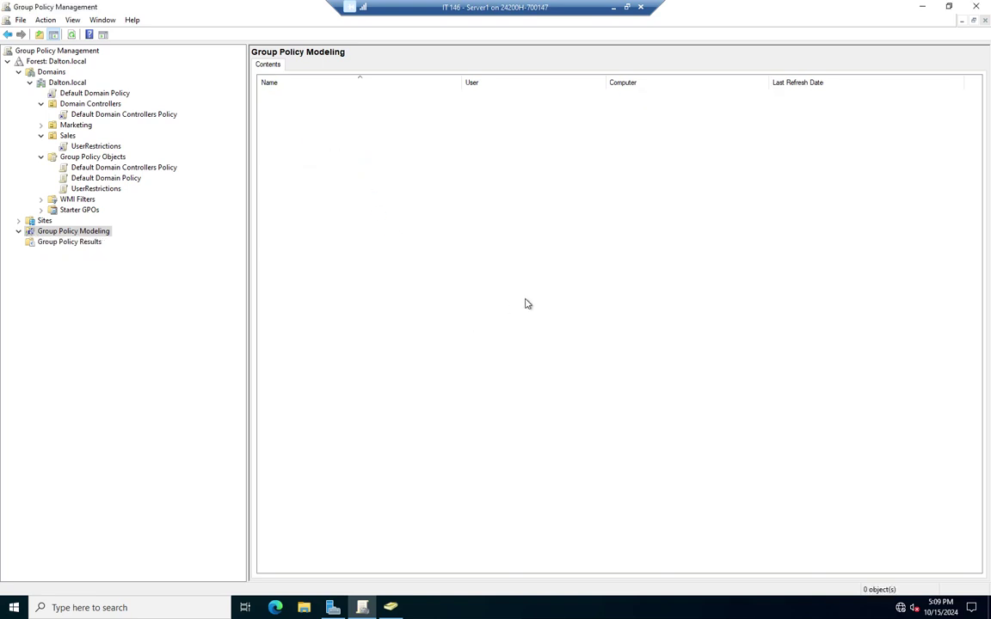